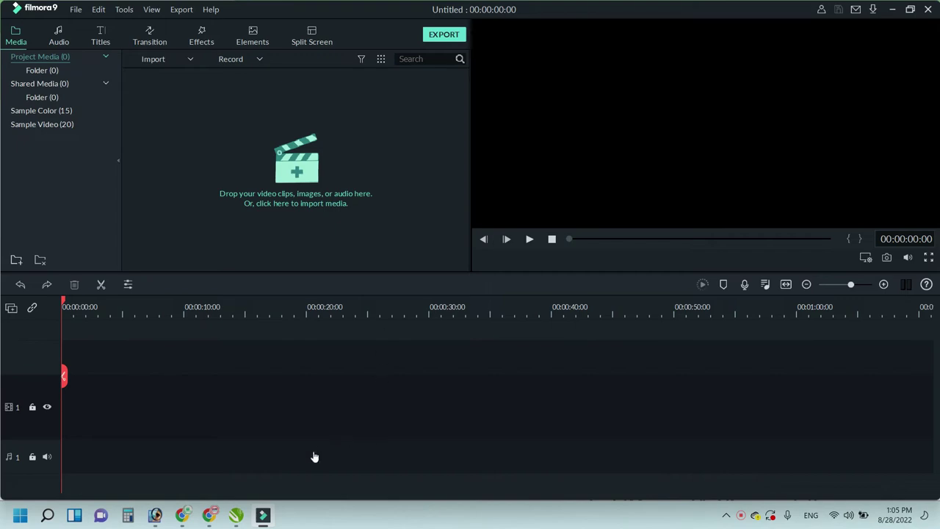
Switch from Filmora9 to the All Product png.psd document in Photoshop
left_click(155, 515)
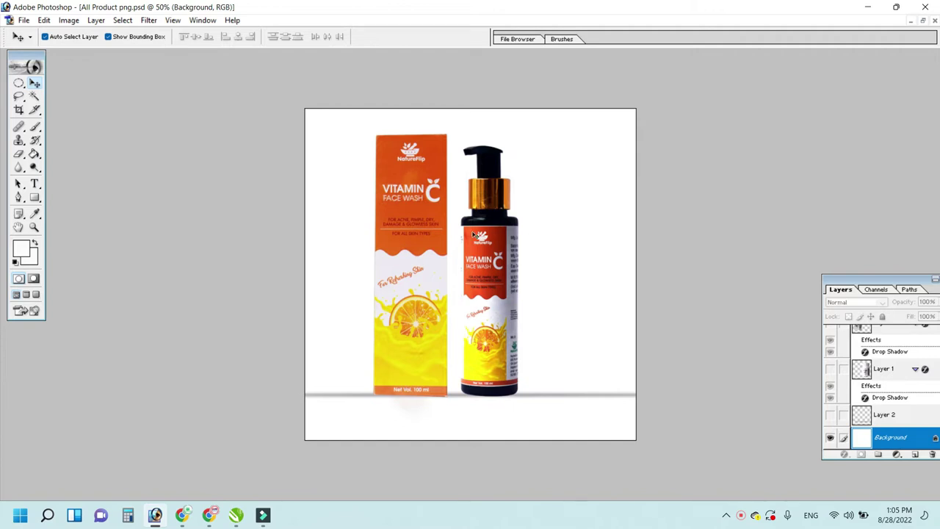
Zoom in, move the bottle right, and paste the box onto a new layer
left_click(488, 195)
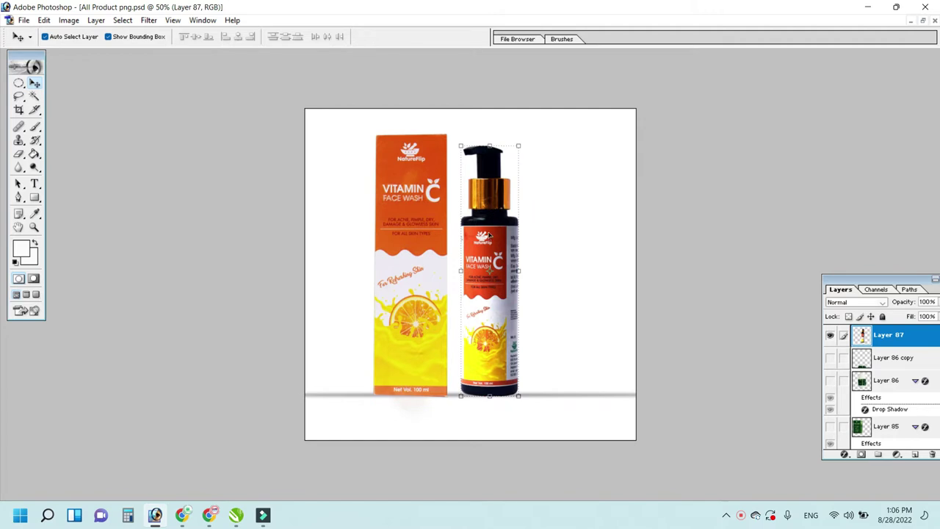
key("ctrl+plus")
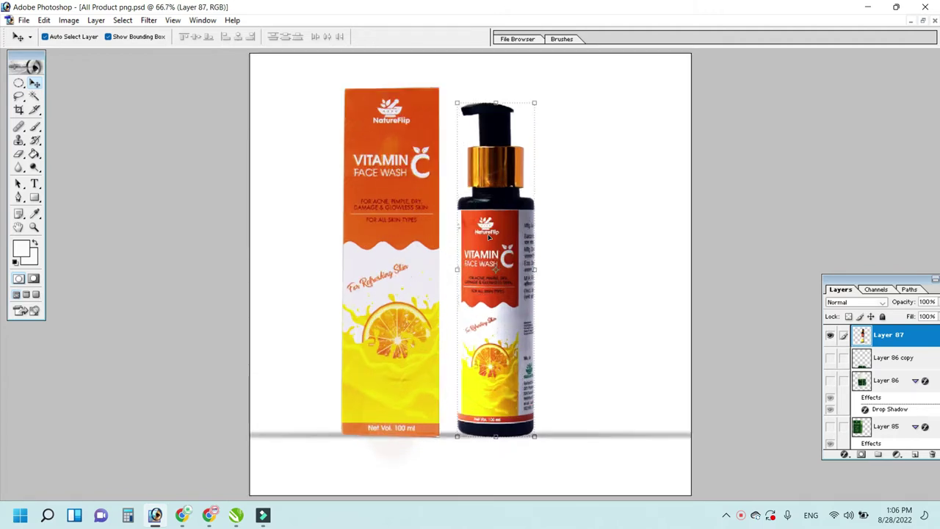
mouse_move(474, 313)
left_mouse_down()
mouse_move(550, 305)
mouse_move(477, 307)
left_mouse_up()
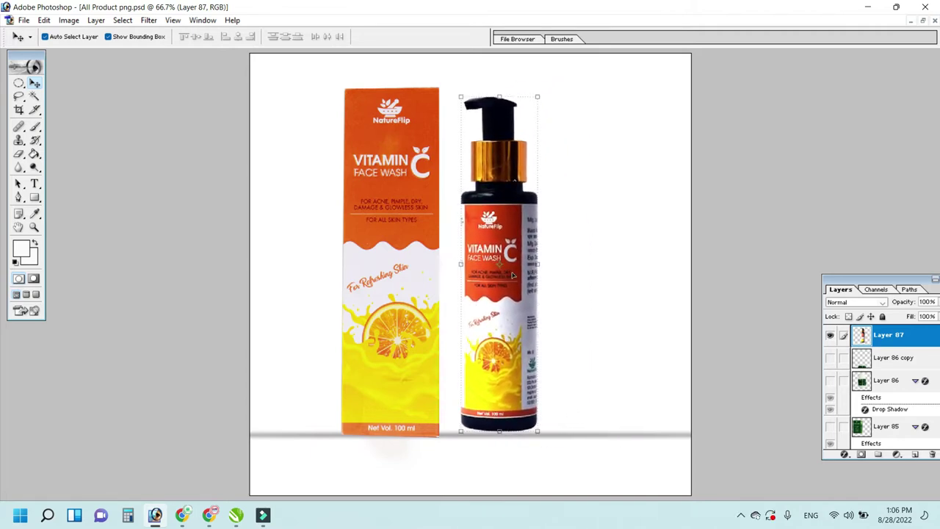
key("ctrl+v")
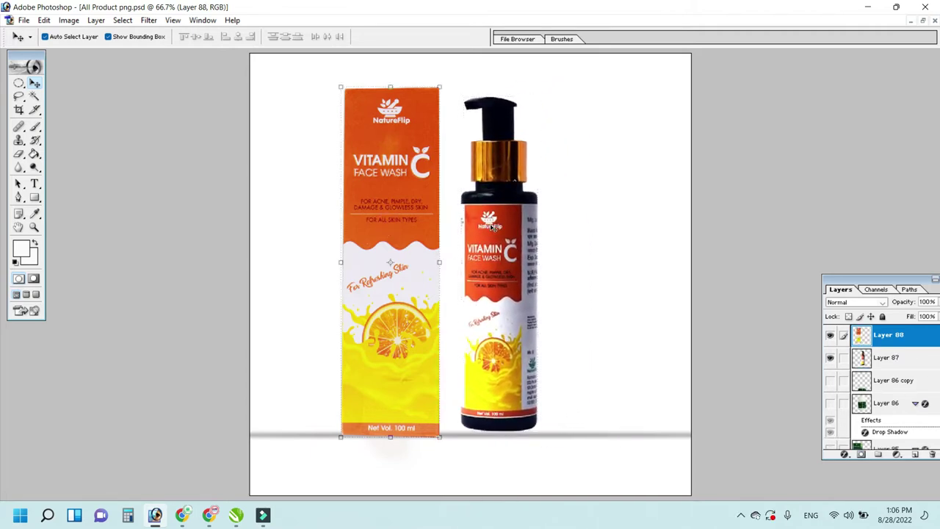
Drag the bottle further right and nudge Layer 88's box slightly right
left_click_drag(499, 206, 505, 211)
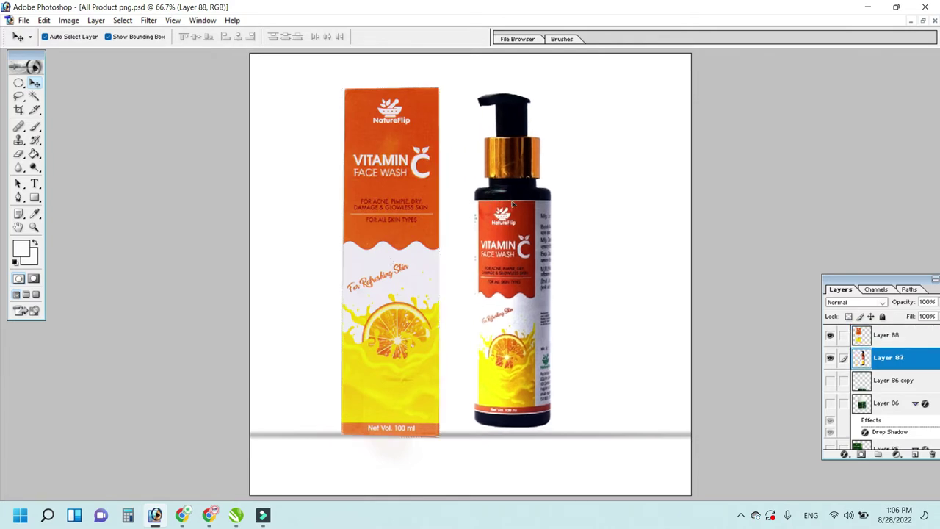
mouse_move(505, 210)
left_mouse_down()
mouse_move(583, 220)
mouse_move(508, 232)
mouse_move(527, 221)
mouse_move(538, 227)
left_mouse_up()
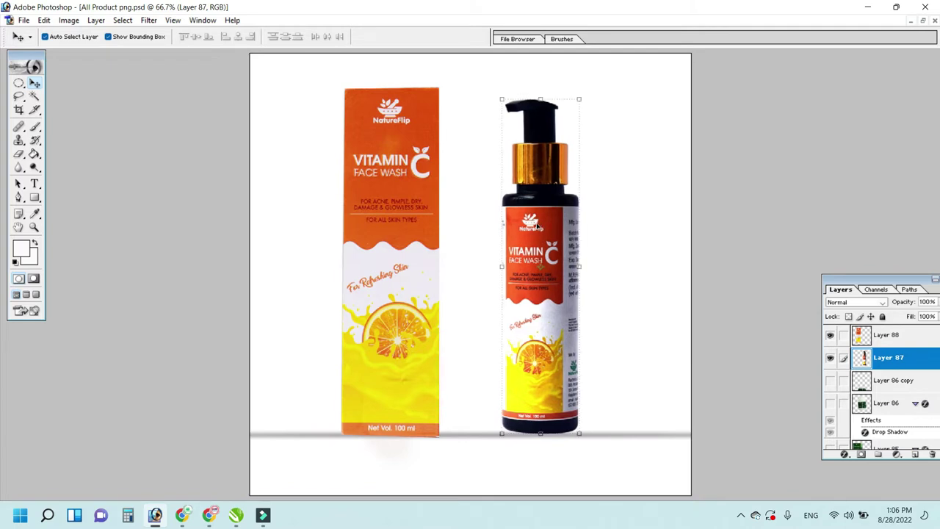
left_click_drag(377, 127, 398, 125)
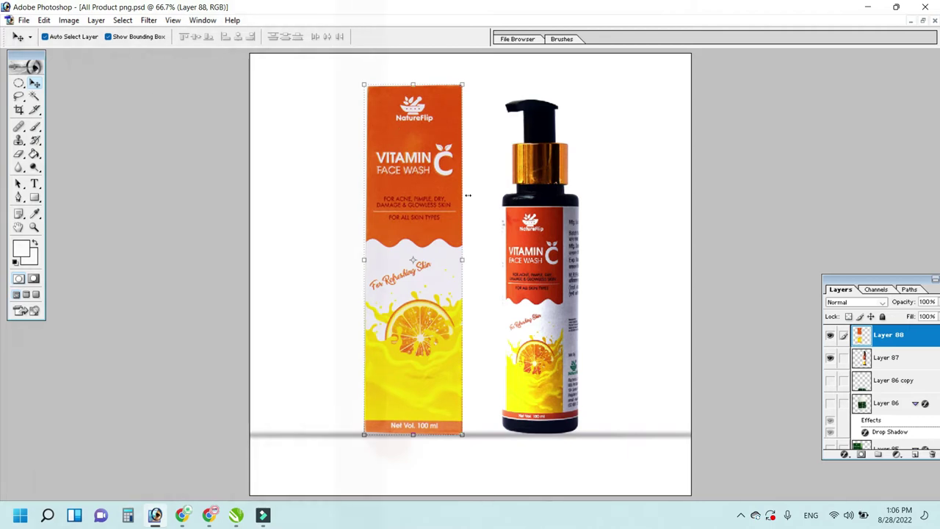
left_click(23, 20)
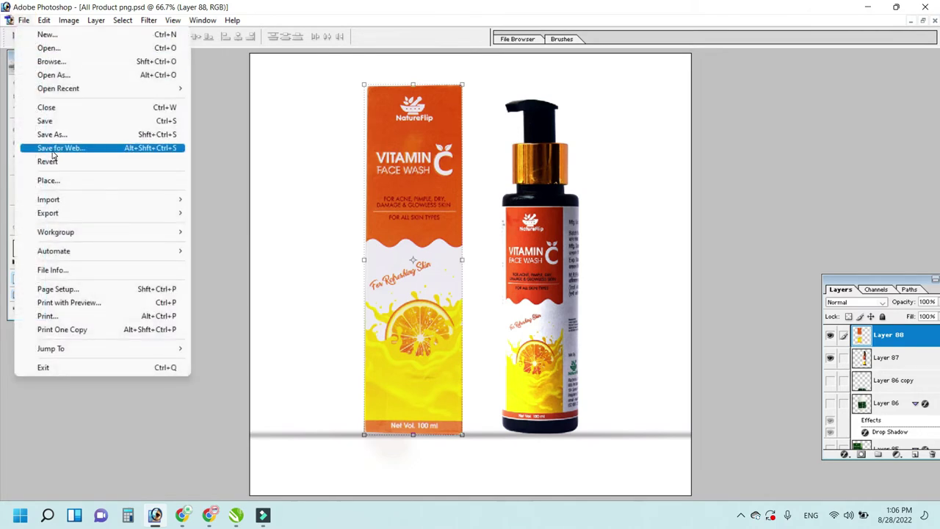
Open DSC_0011 from This PC > D: > rakttoflip
left_click(47, 48)
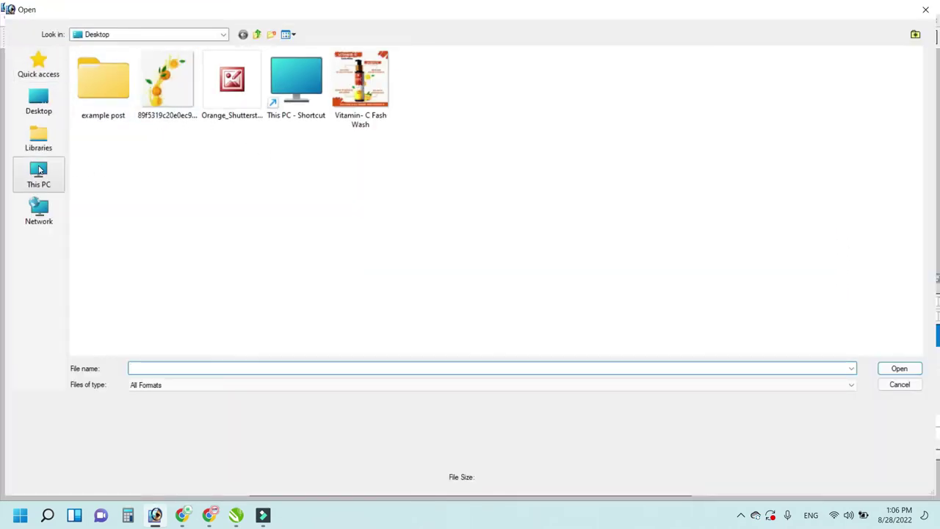
left_click(38, 176)
double_click(283, 125)
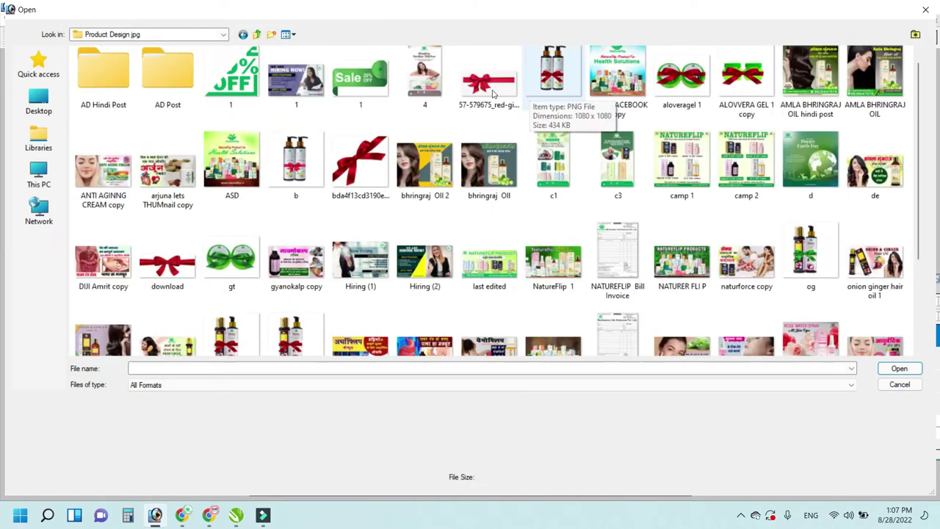
double_click(746, 81)
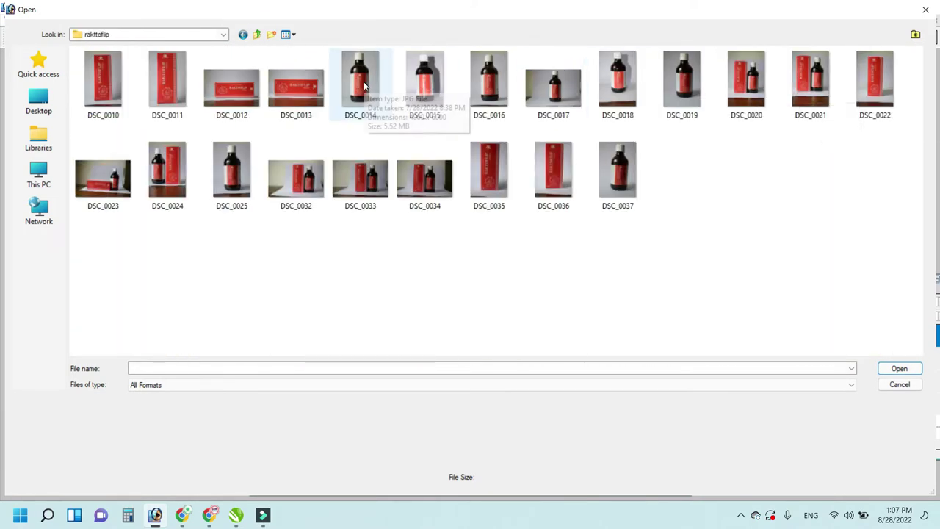
left_click(171, 77)
left_click(898, 368)
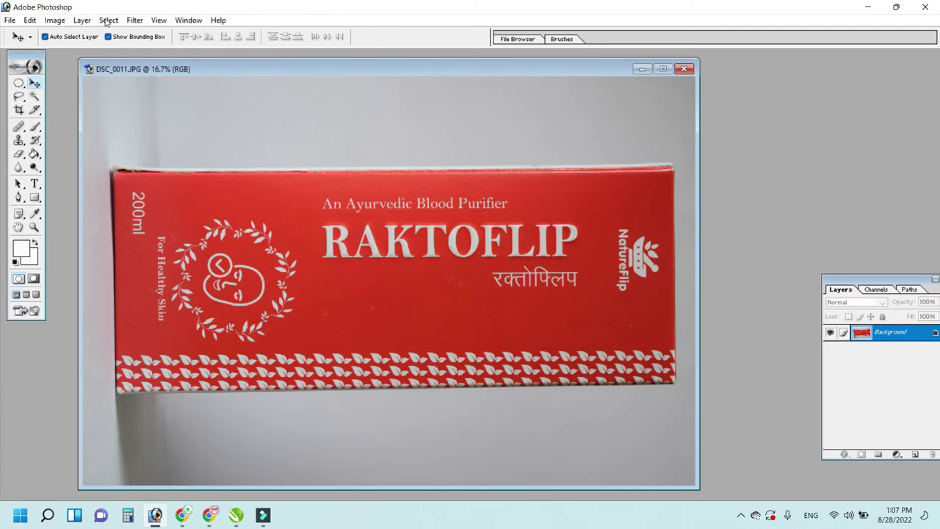
Rotate the canvas 90° CW and raise the Curves midpoint slightly to brighten it
left_click(57, 21)
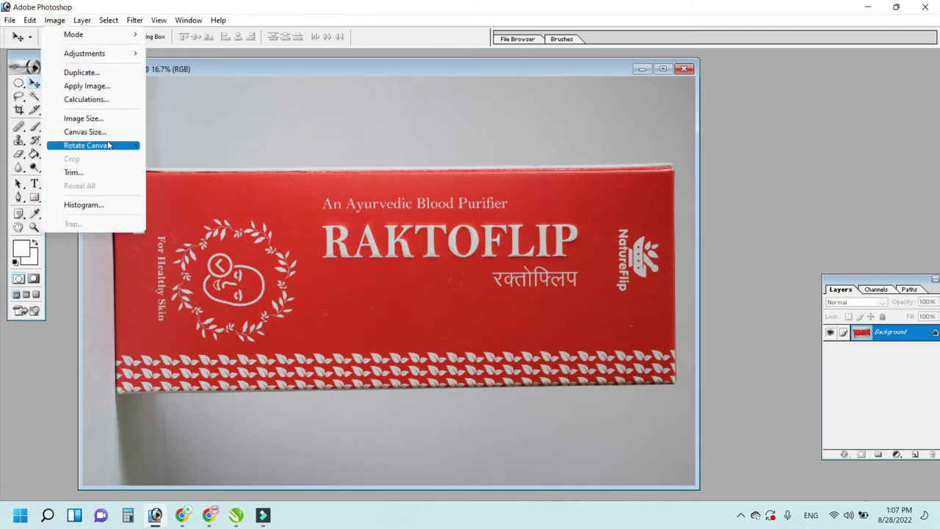
mouse_move(87, 146)
left_click(182, 156)
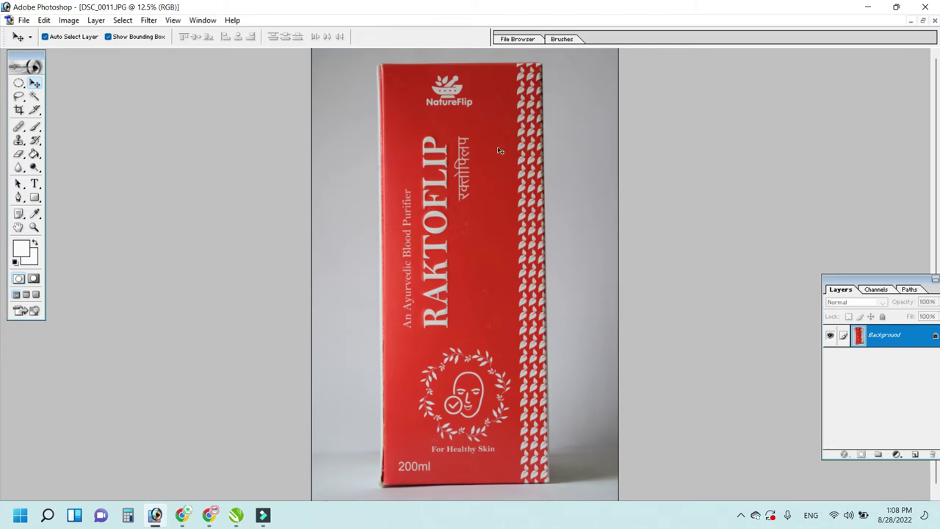
key("ctrl+m")
left_click_drag(668, 176, 662, 168)
key("Return")
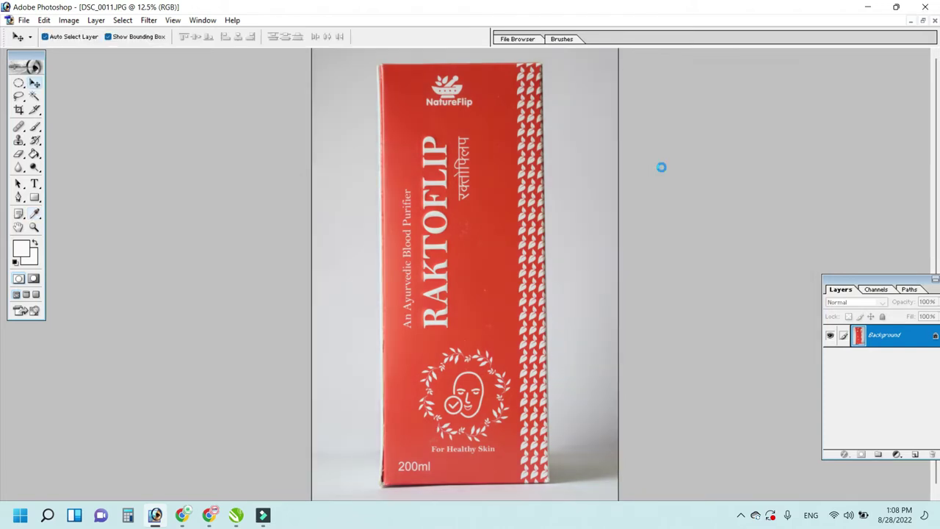
Leave Levels unchanged and shift the Color Balance midtones toward Blue
key("ctrl+l")
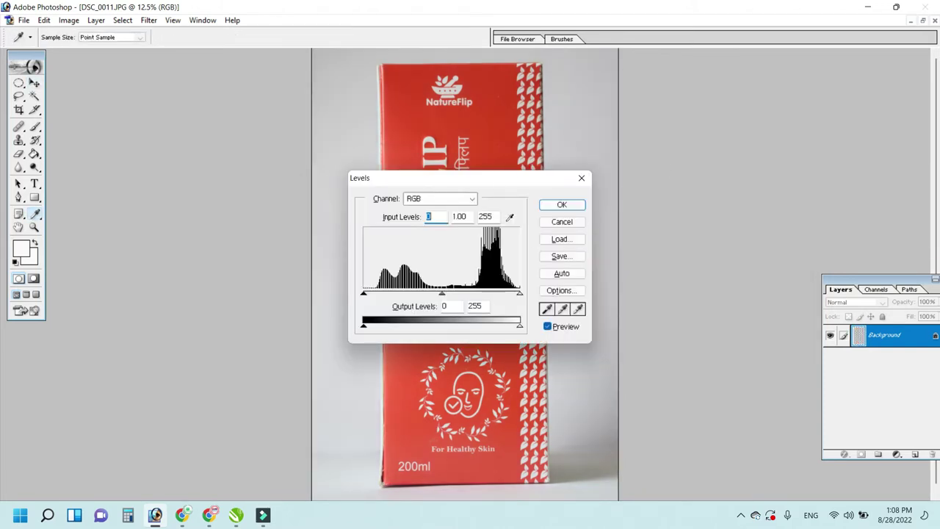
left_click_drag(475, 179, 653, 145)
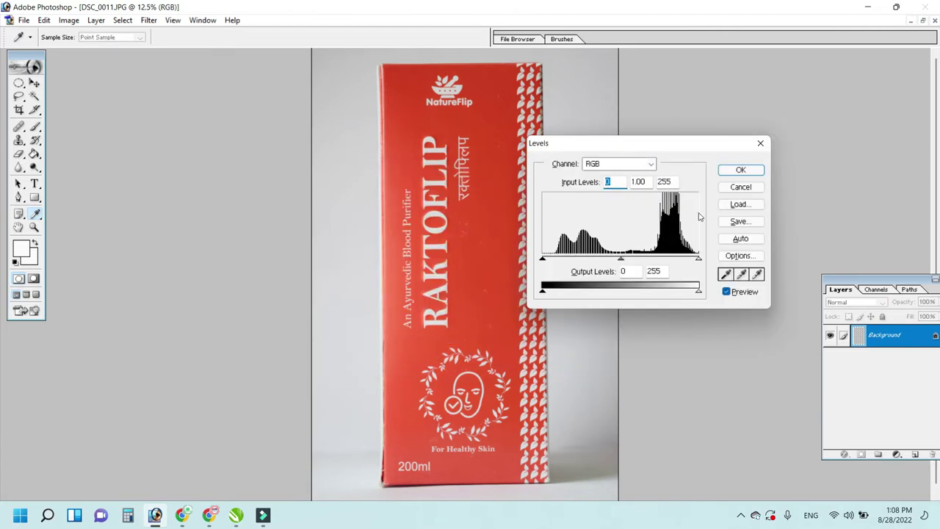
left_click(740, 188)
key("ctrl+b")
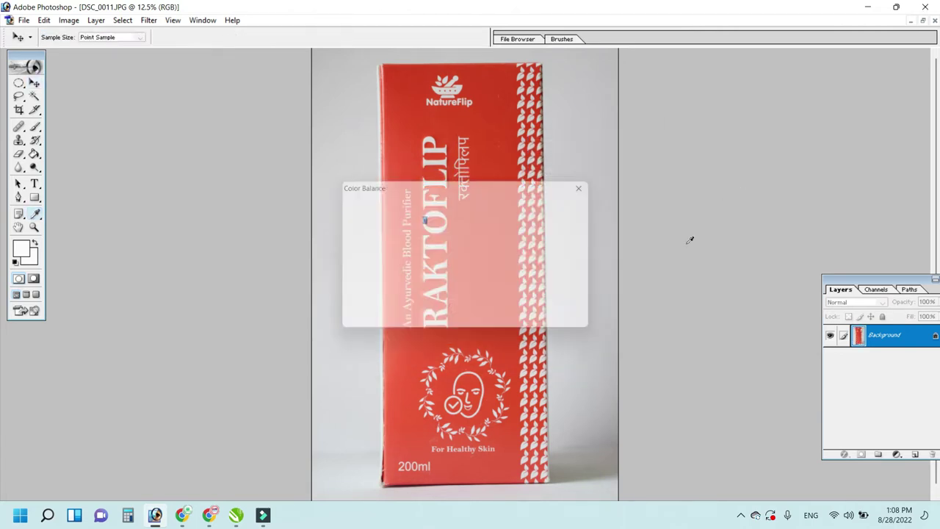
left_click_drag(443, 185, 688, 128)
mouse_move(697, 213)
left_mouse_down()
mouse_move(721, 212)
mouse_move(663, 218)
mouse_move(710, 214)
left_mouse_up()
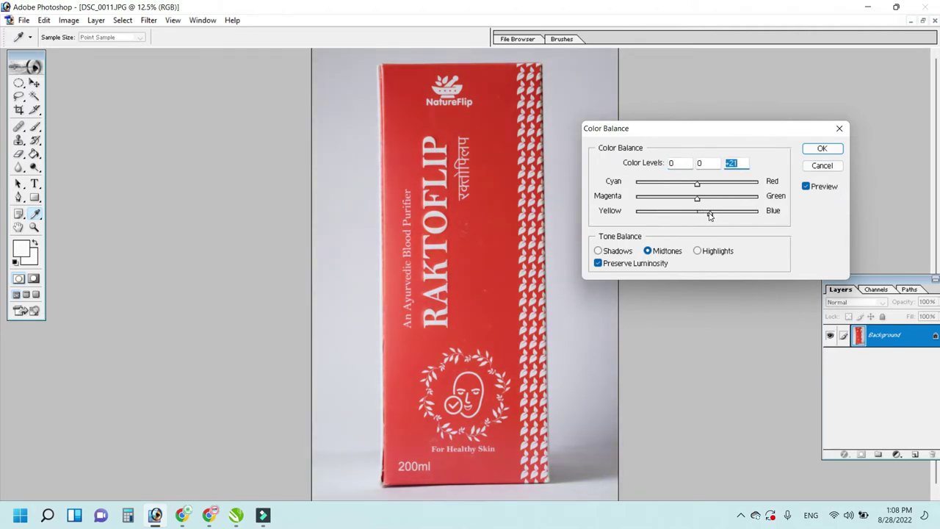
left_click(819, 149)
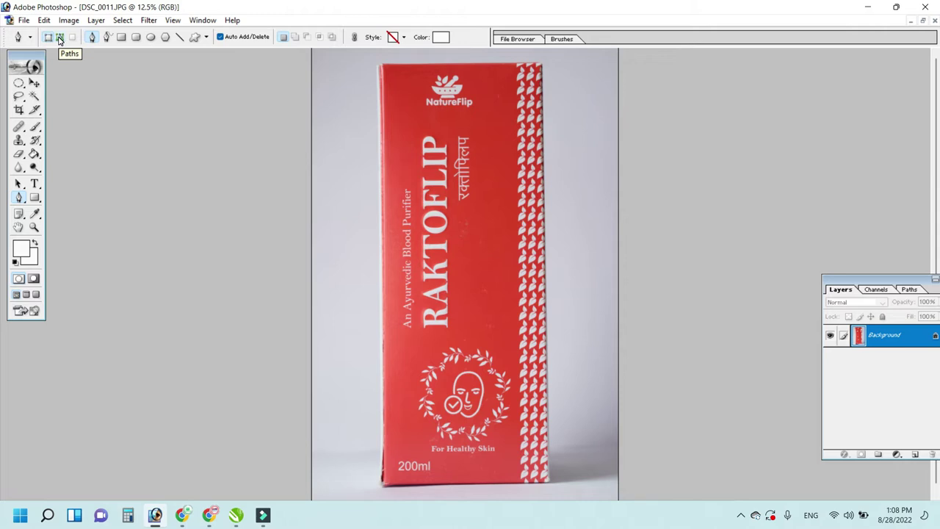
Trace the box's four corners with a closed Pen path in Paths mode
left_click(59, 37)
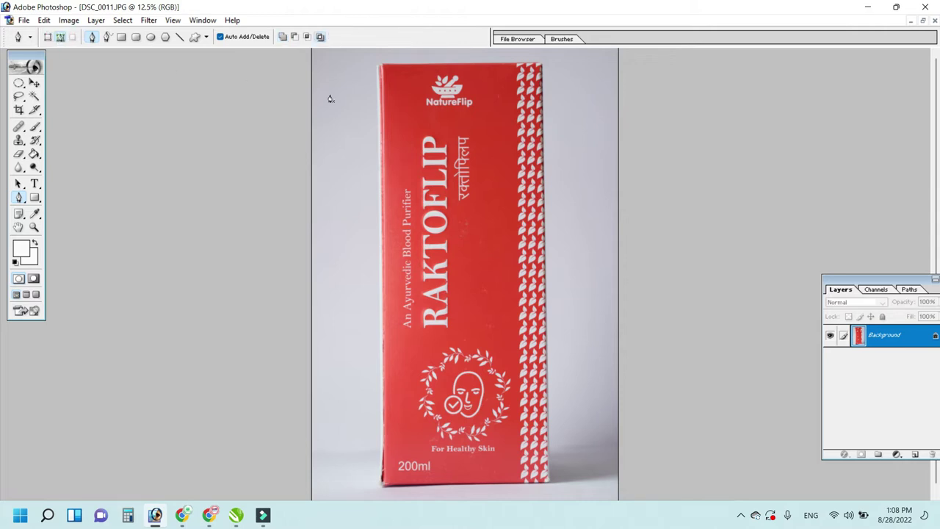
left_click(376, 63)
left_click(543, 64)
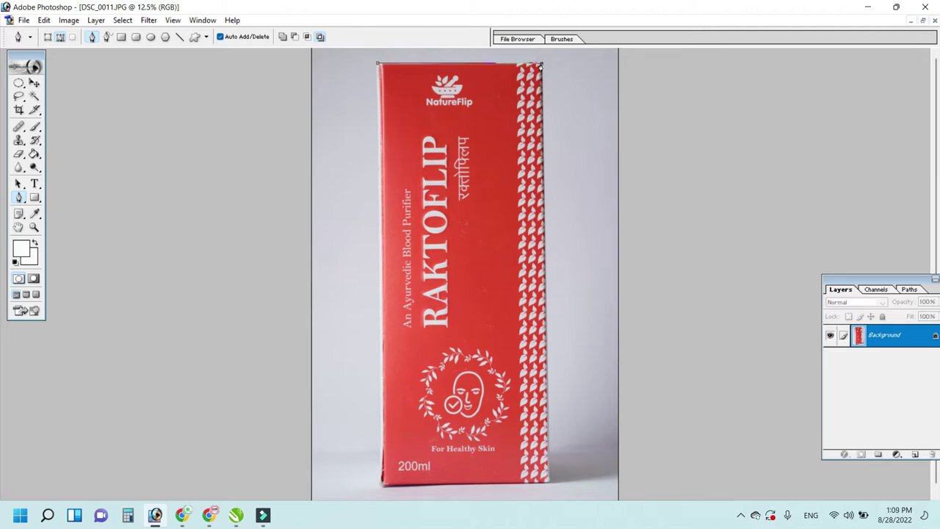
left_click(549, 483)
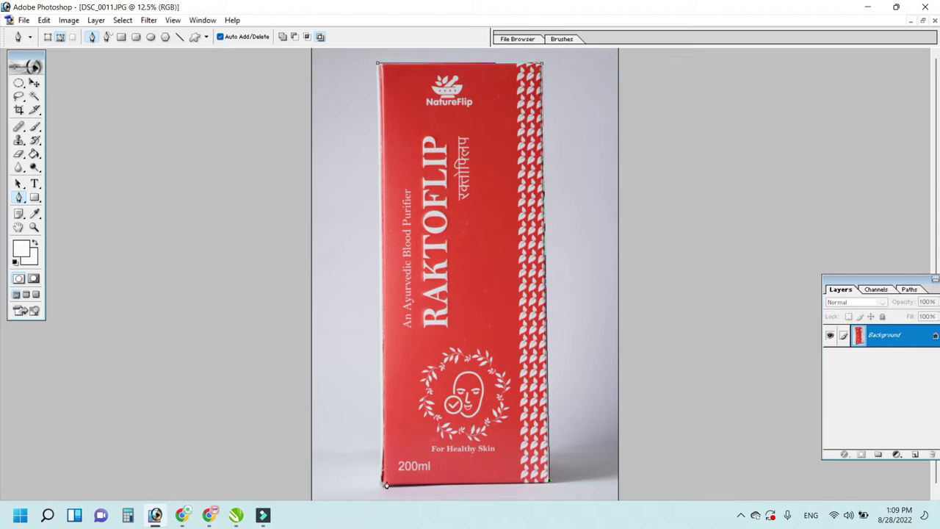
left_click(382, 485)
left_click(377, 66)
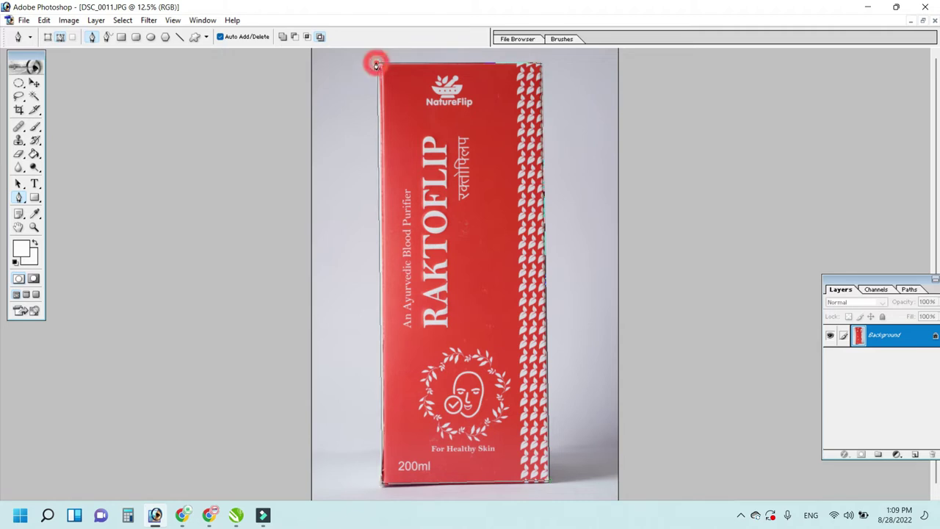
Convert the box path into a selection with a 2-pixel feather
right_click(434, 122)
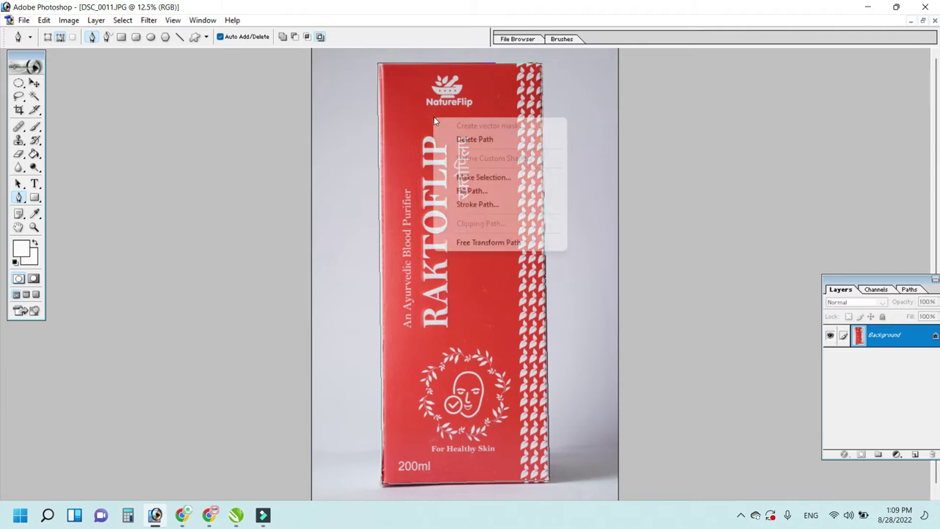
left_click(476, 177)
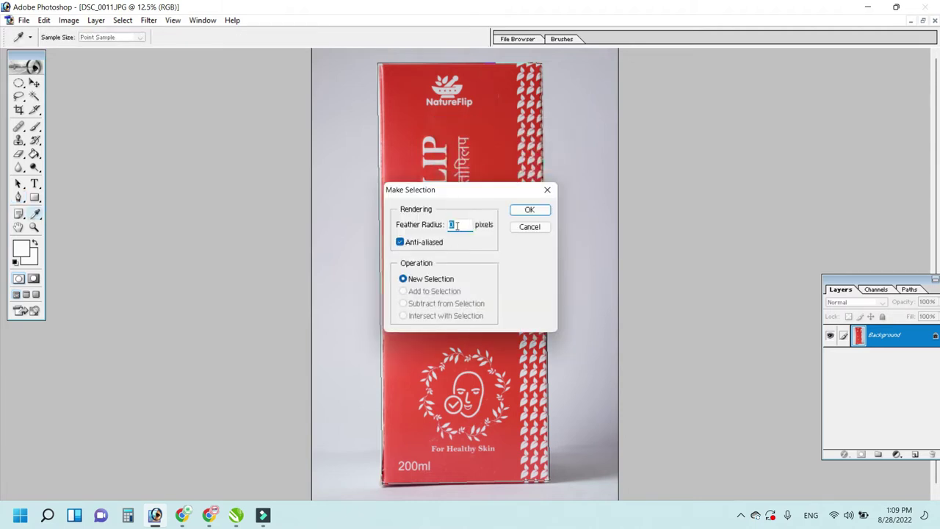
left_click(460, 225)
type("2")
left_click(529, 210)
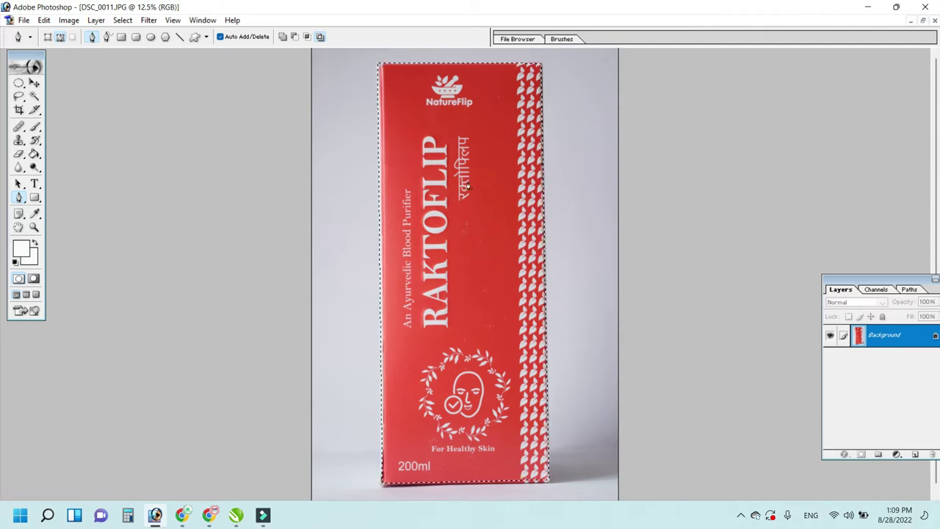
left_click(418, 192)
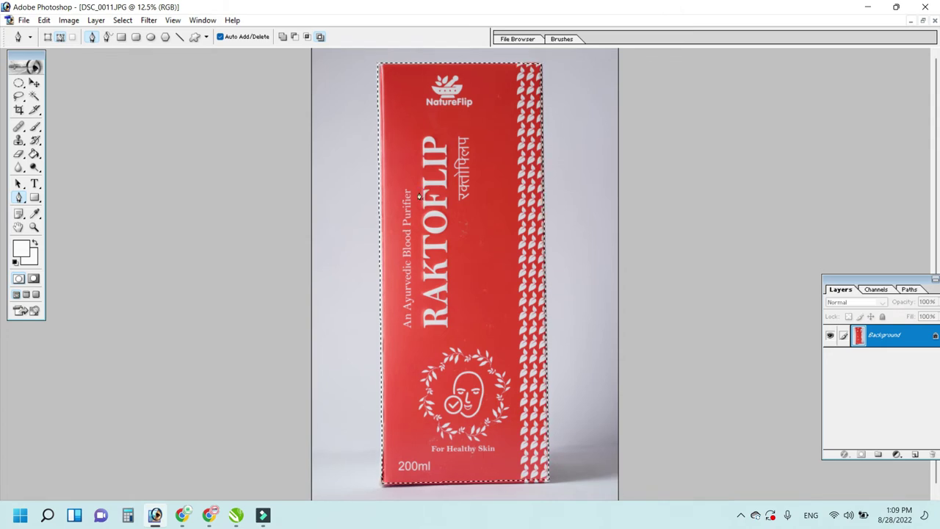
key("ctrl+n")
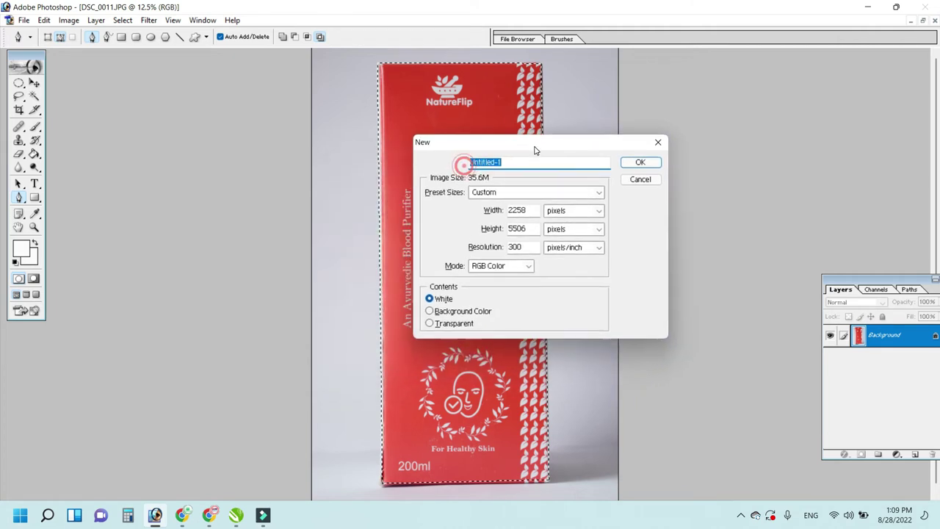
Create a transparent 2258 × 5506 px document named 'png'
left_click_drag(465, 168, 635, 122)
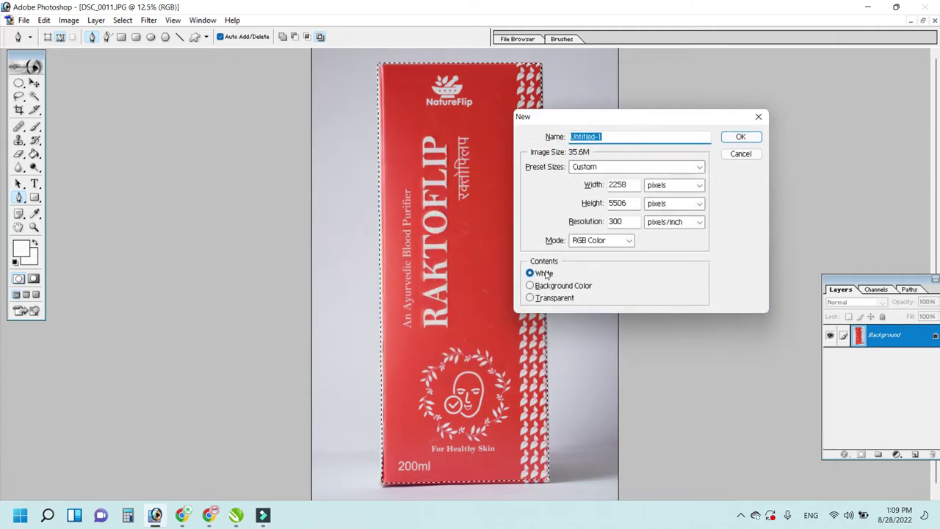
left_click(537, 299)
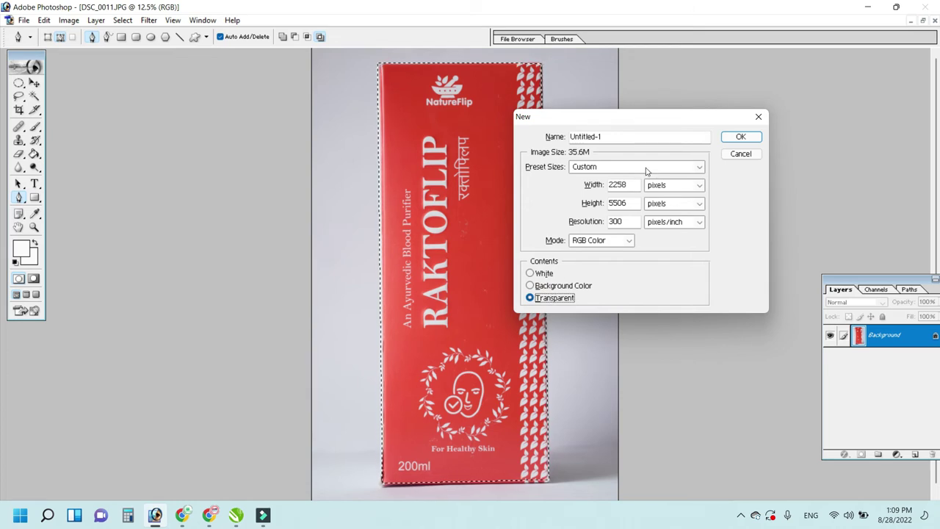
double_click(622, 138)
type("png")
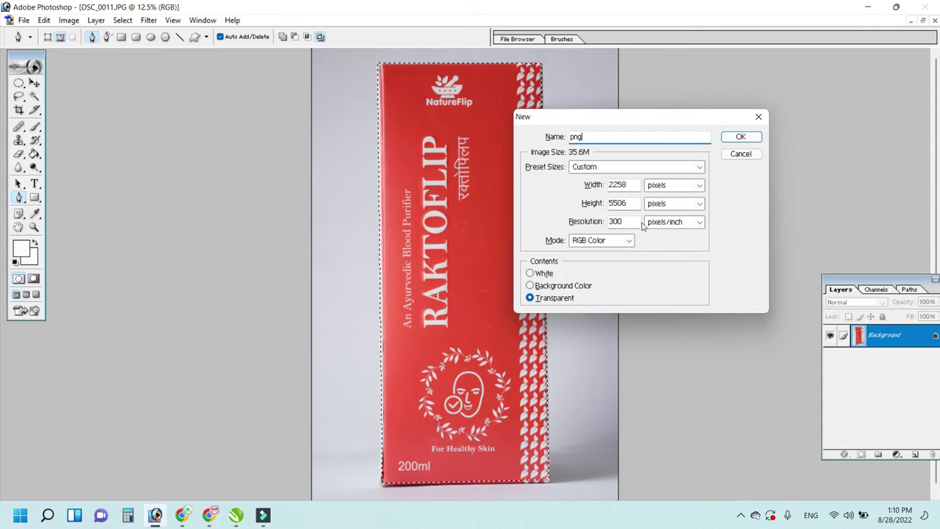
left_click(745, 136)
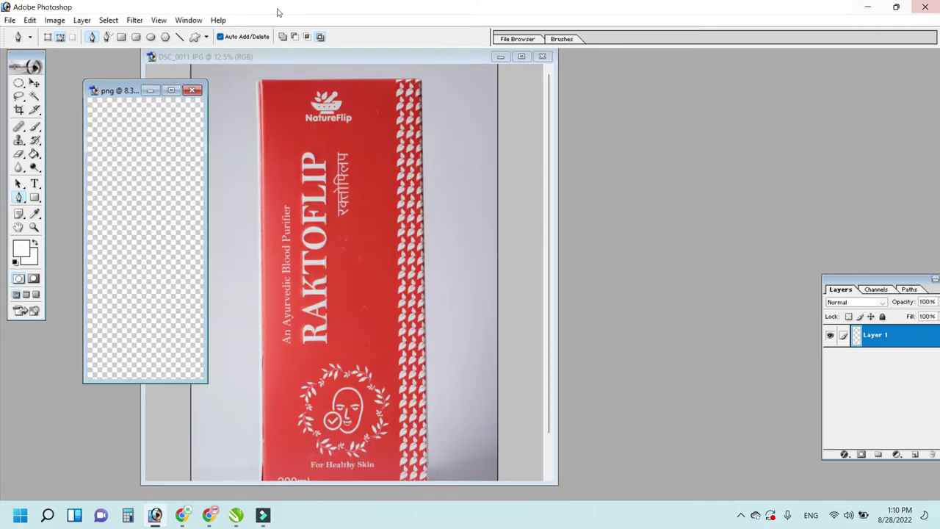
Paste the box cut-out into png as Layer 1 and position it on the maximized canvas
left_click_drag(125, 89, 604, 109)
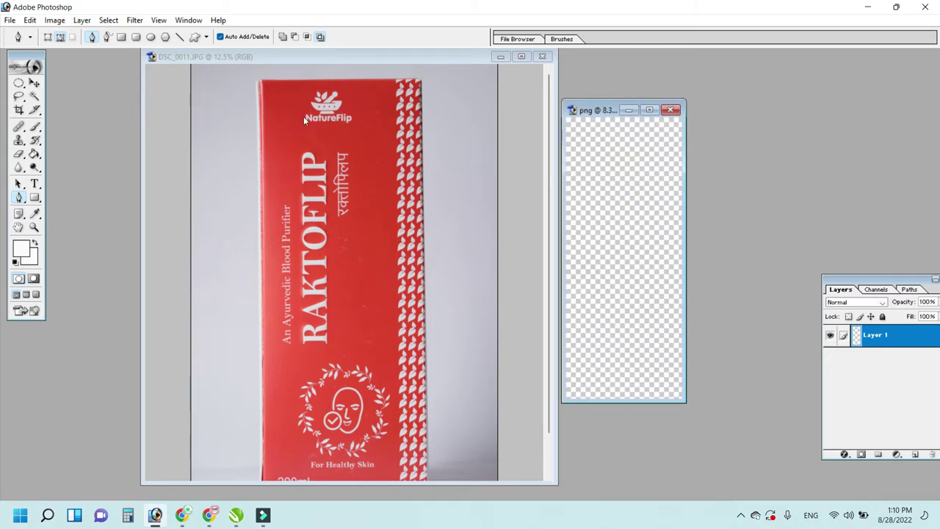
left_click(35, 83)
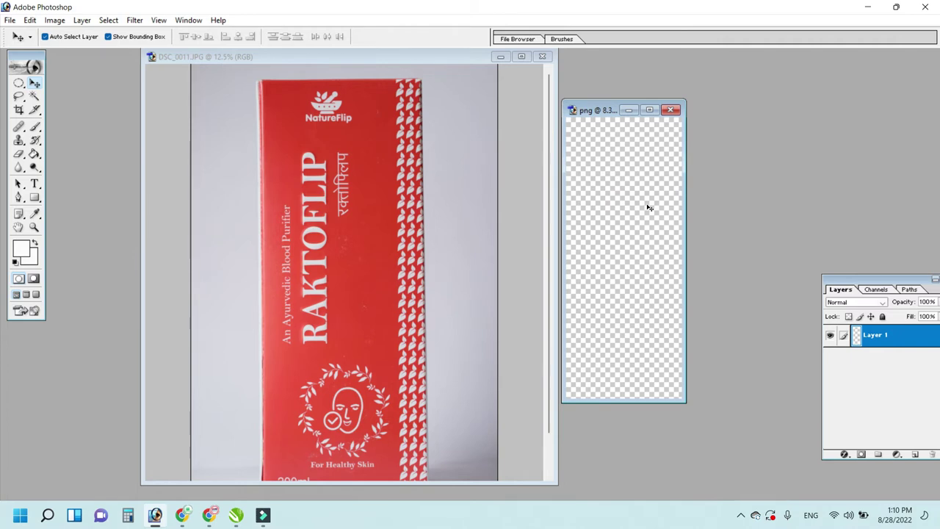
key("ctrl+v")
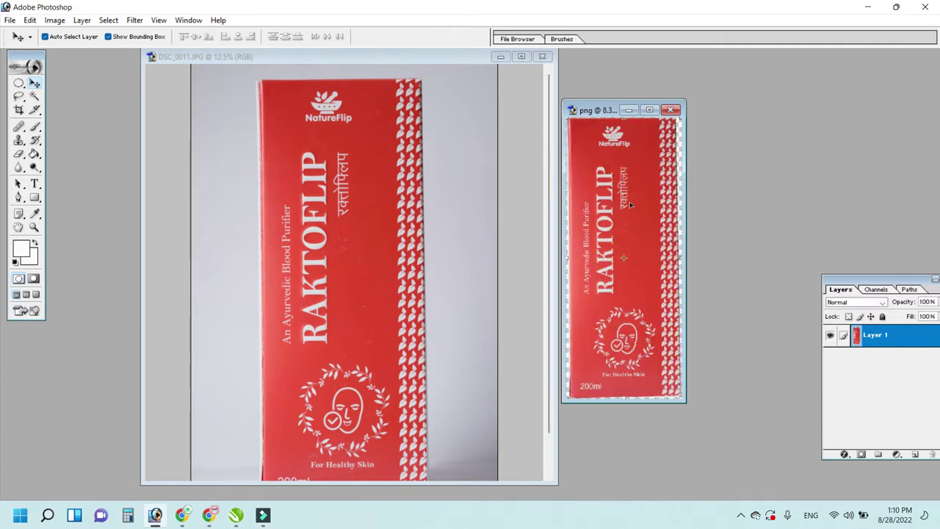
left_click(649, 109)
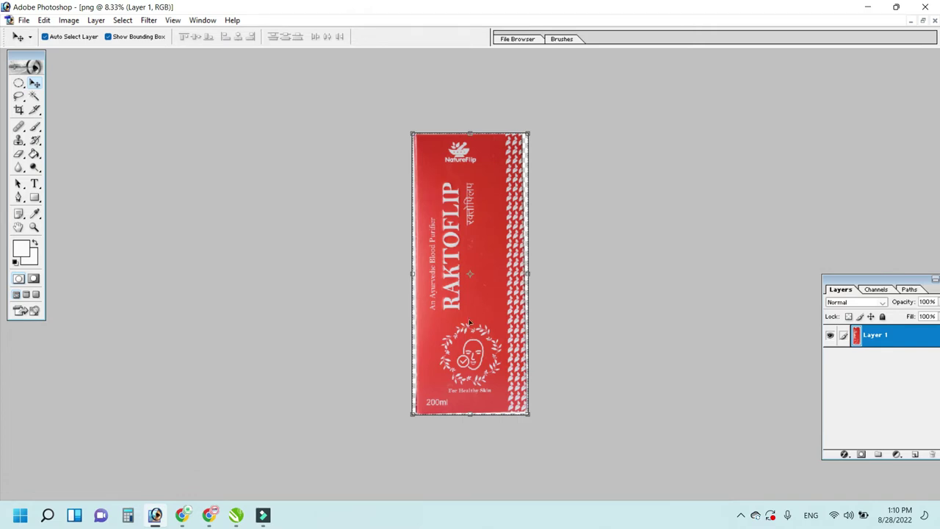
left_click_drag(468, 272, 472, 279)
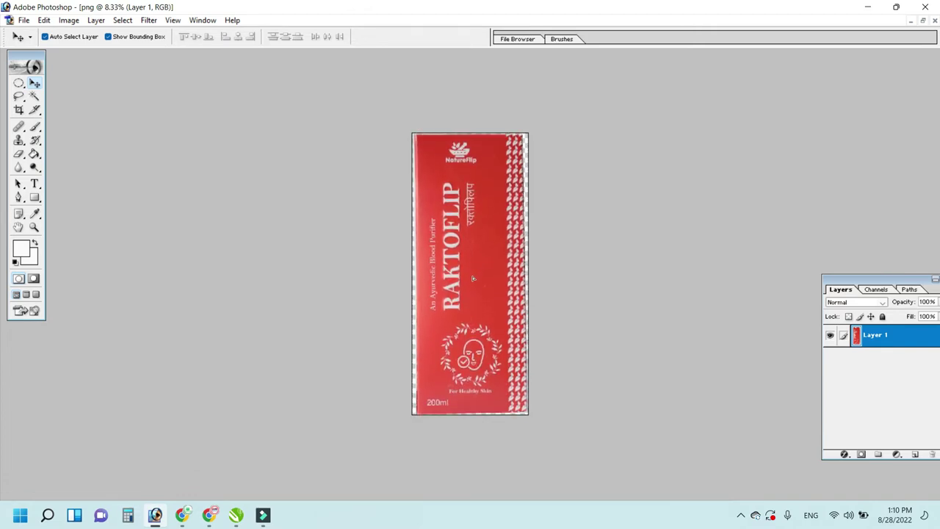
left_click_drag(473, 279, 452, 274)
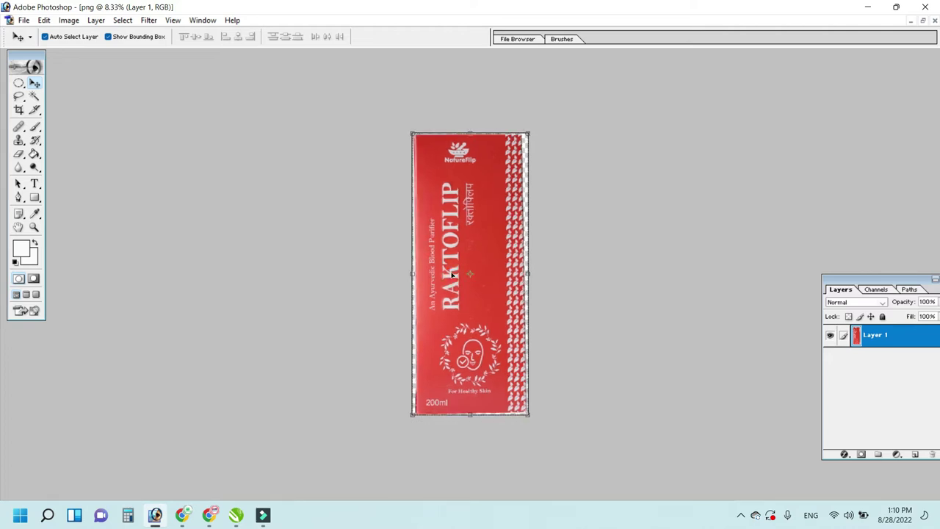
key("ctrl+n")
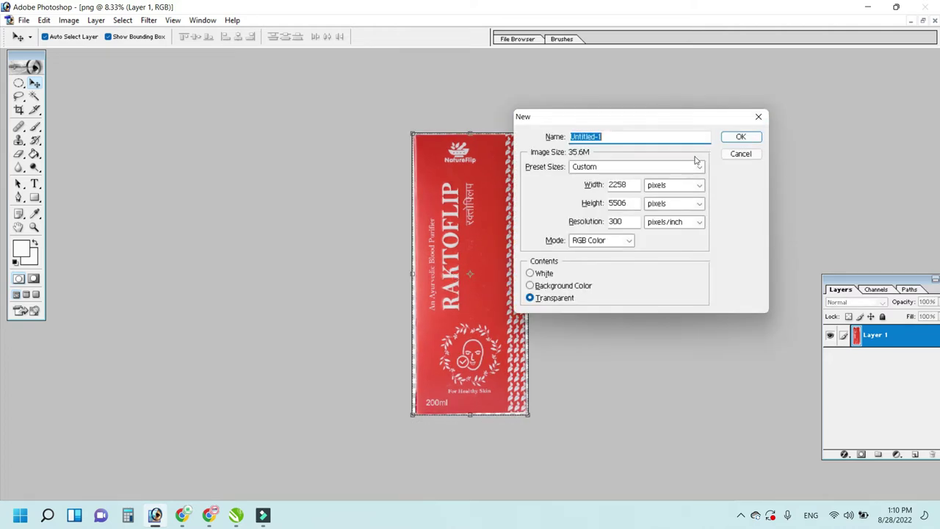
Create an 8 x 10 inch document filled with the background colour
left_click(682, 165)
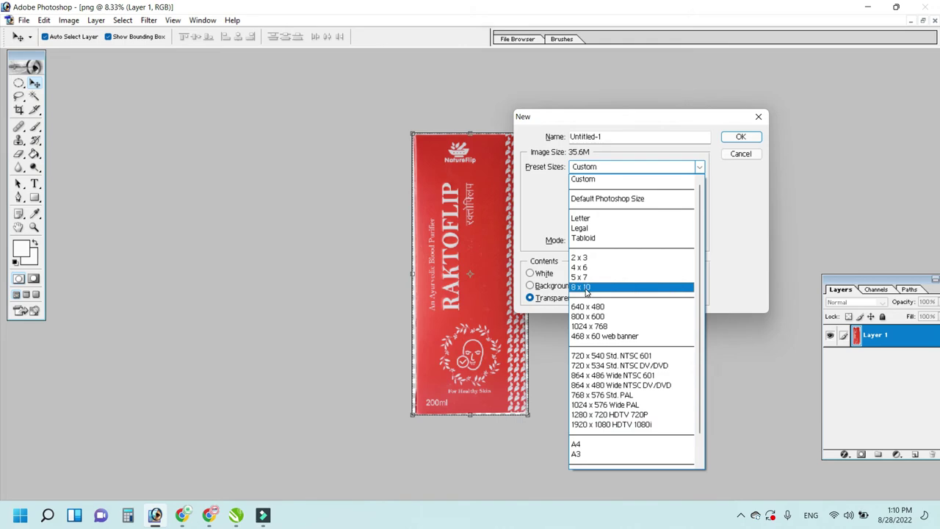
left_click(584, 286)
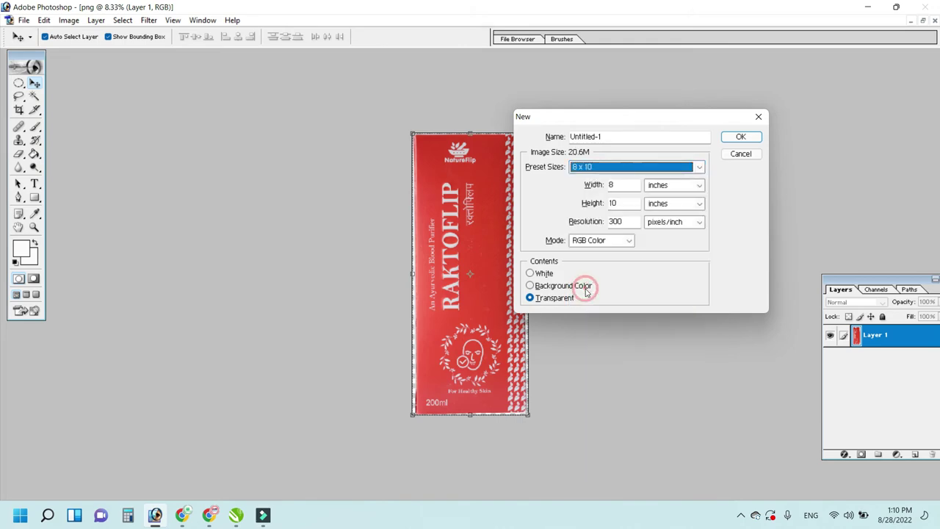
left_click(547, 290)
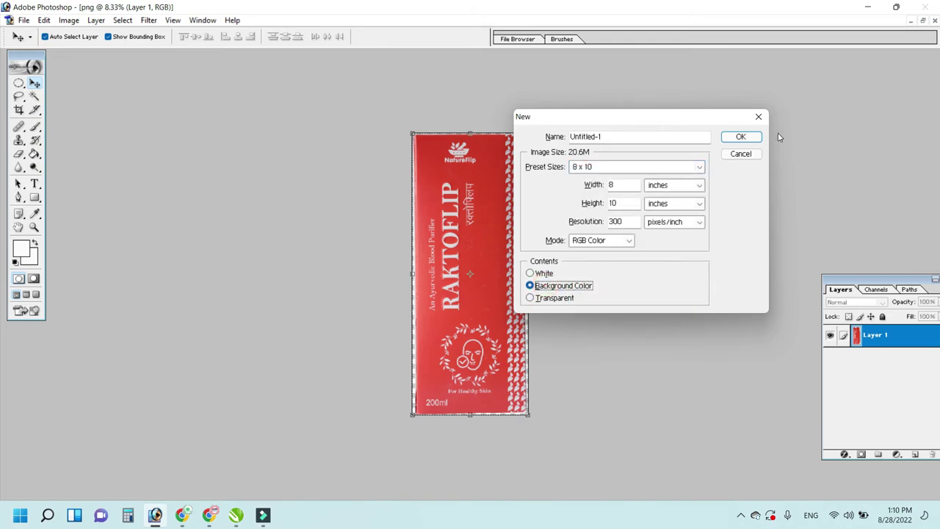
left_click(741, 136)
Drag the box layer from png into the Untitled-1 document
mouse_move(274, 96)
left_mouse_down()
mouse_move(286, 144)
mouse_move(293, 100)
mouse_move(364, 151)
mouse_move(343, 143)
mouse_move(350, 128)
left_mouse_up()
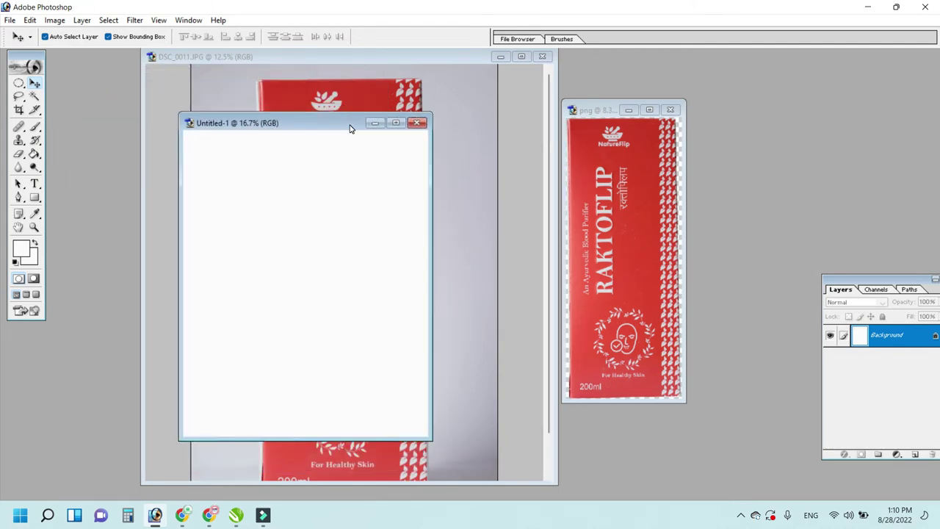
left_click(631, 176)
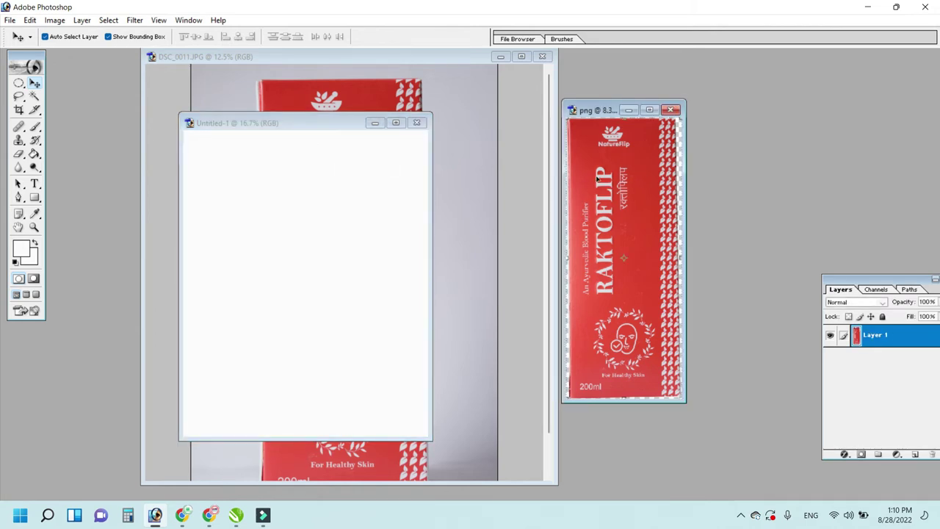
left_click_drag(631, 177, 294, 227)
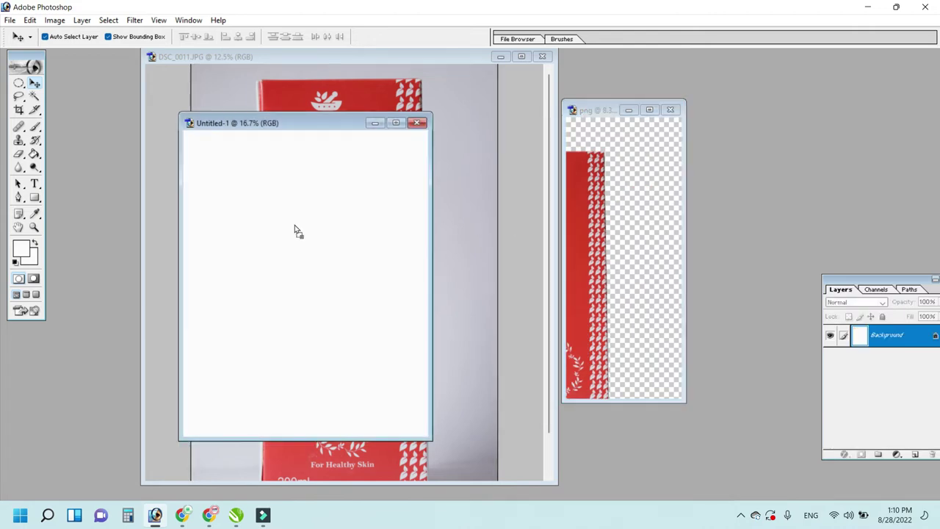
left_click_drag(295, 226, 295, 226)
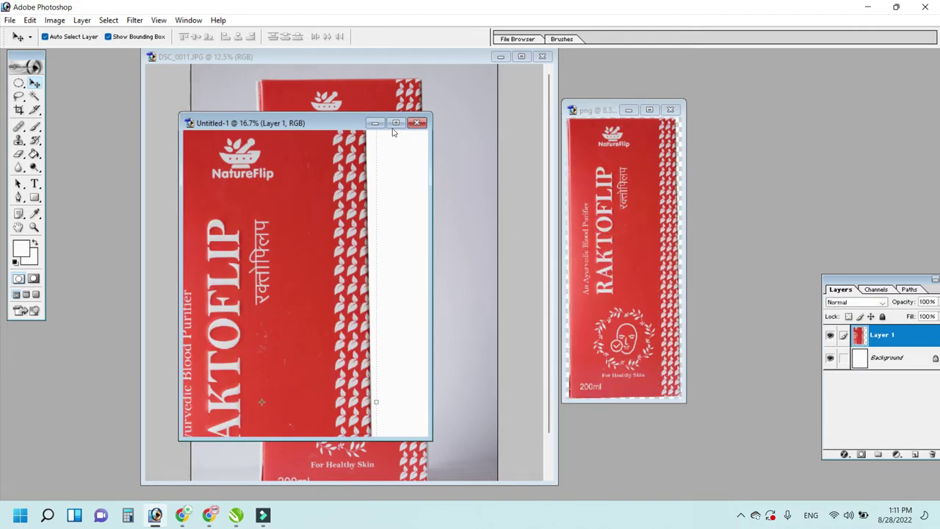
Maximize Untitled-1 and scale the box down, moving it up in the canvas
left_click(396, 122)
mouse_move(544, 108)
left_mouse_down()
mouse_move(396, 416)
mouse_move(458, 170)
left_mouse_up()
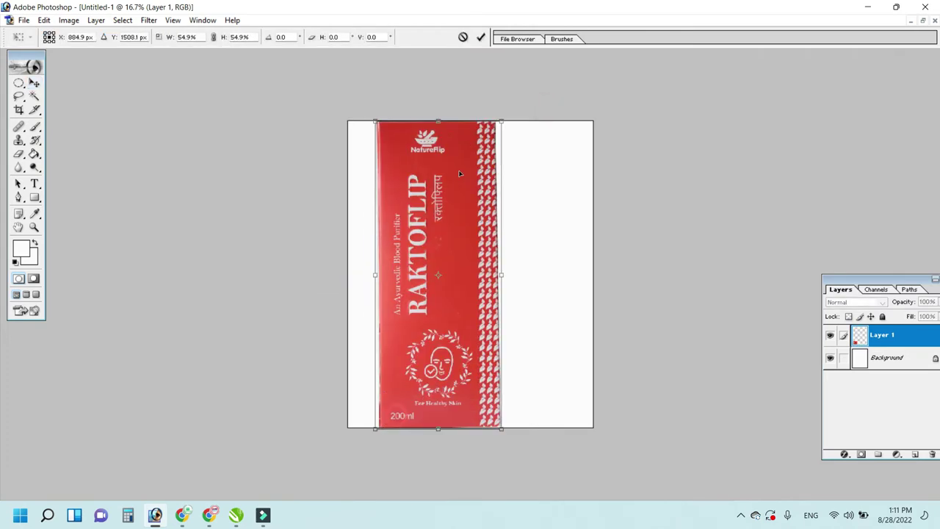
left_click_drag(498, 120, 443, 297)
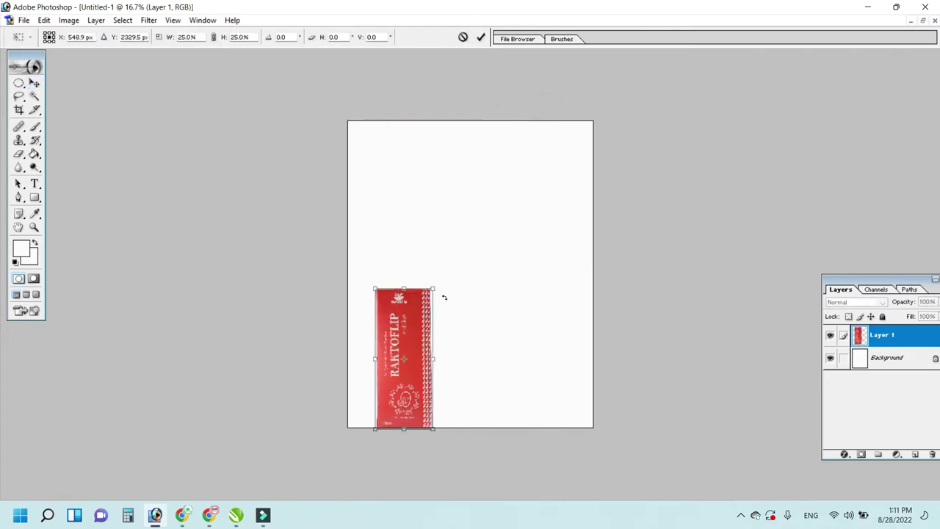
left_click_drag(422, 353, 417, 287)
key("Return")
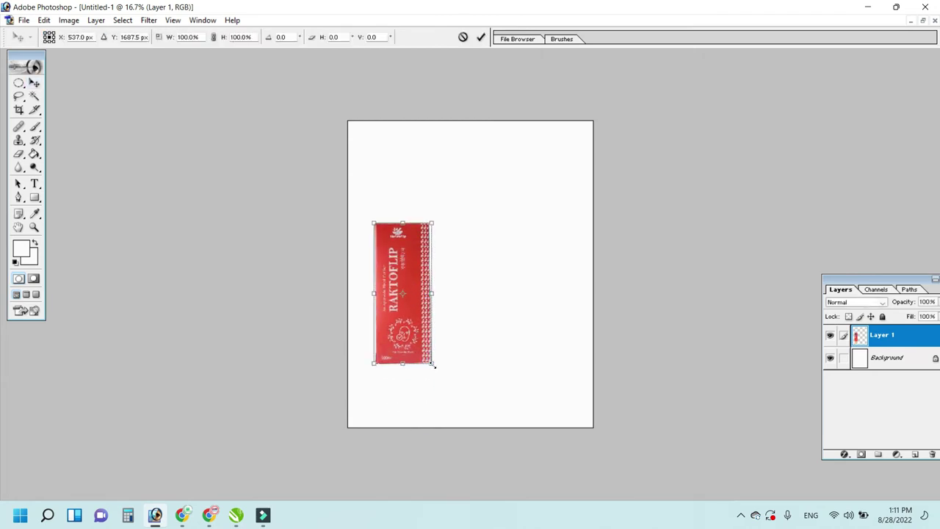
Enlarge the box to about 132%, reposition it, and hide the white background layer
left_click_drag(431, 362, 451, 407)
left_click_drag(426, 376, 421, 351)
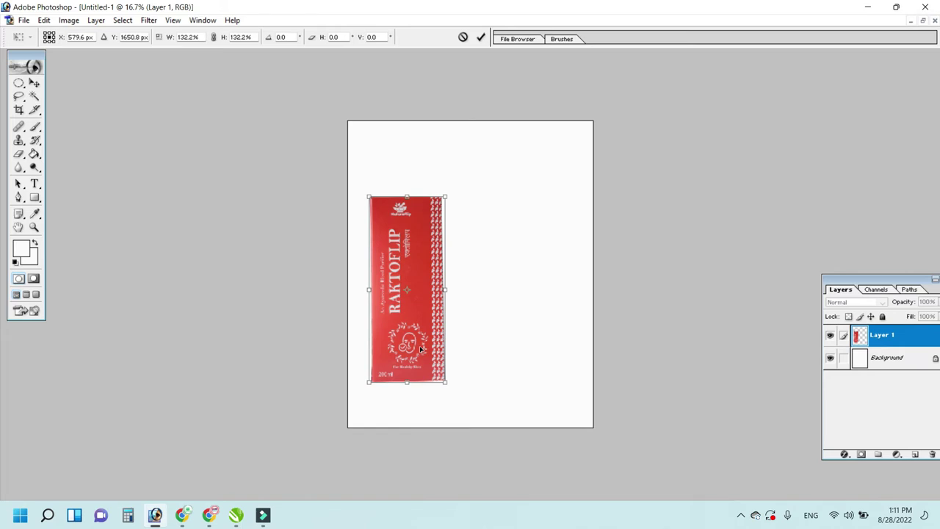
key("Return")
left_click_drag(405, 289, 400, 319)
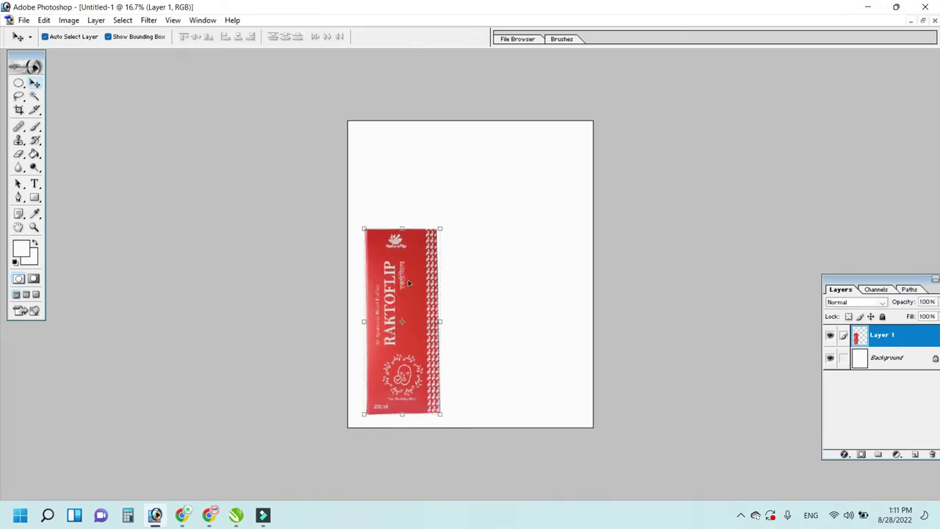
left_click(831, 358)
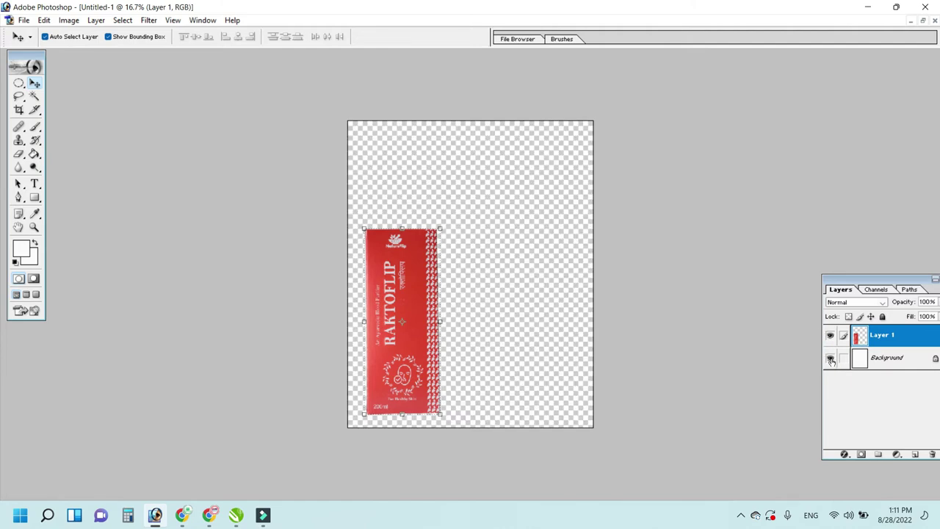
Show the Background layer and fill it dark red with the Paint Bucket
left_click(831, 358)
left_click(895, 359)
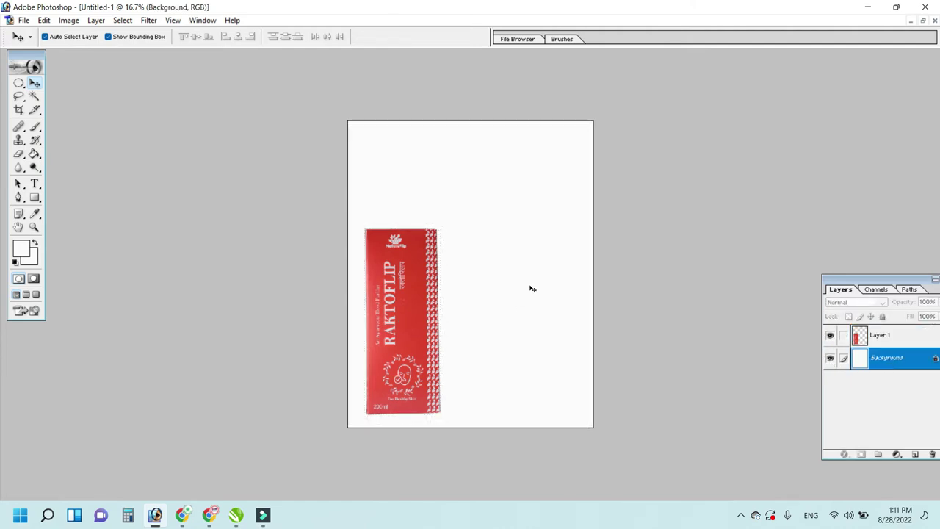
key("g")
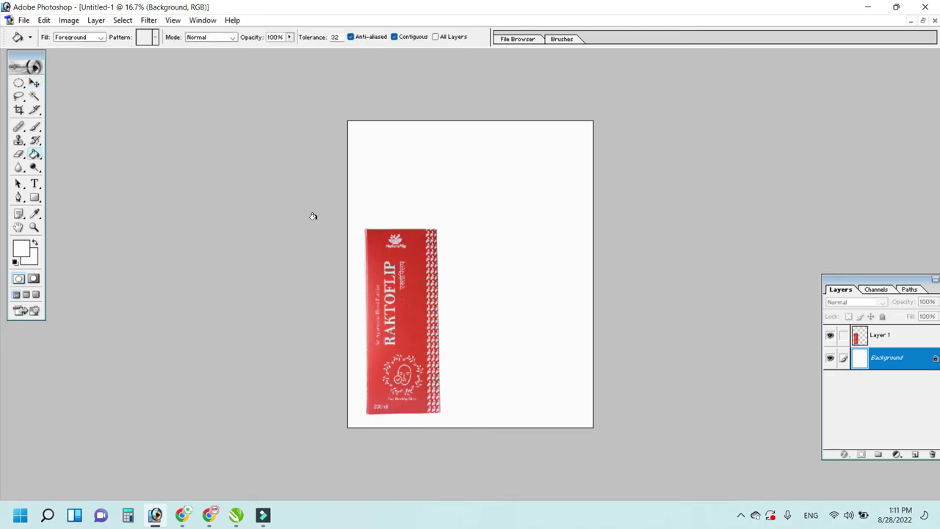
left_click(513, 230)
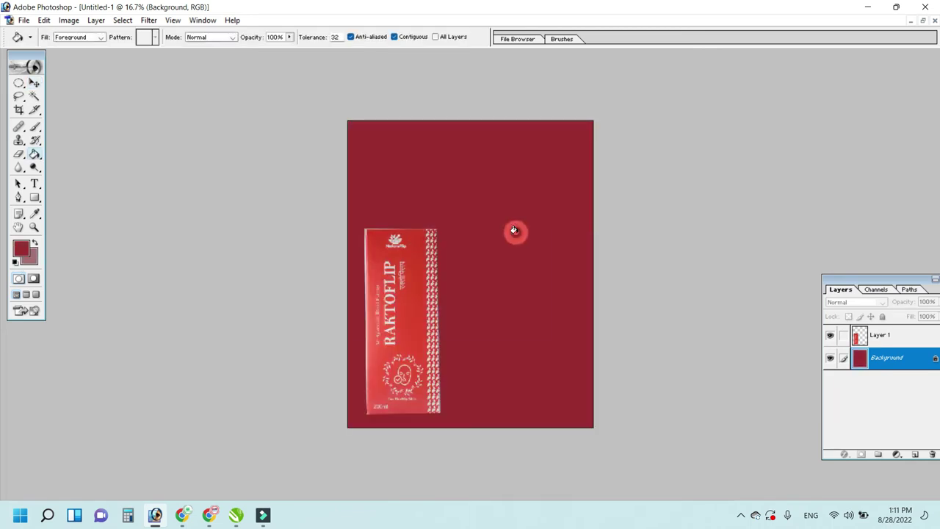
Move the RAKTOFLIP box up and enlarge it from its lower-right corner
left_click(34, 84)
mouse_move(392, 302)
left_mouse_down()
mouse_move(416, 217)
mouse_move(390, 237)
left_mouse_up()
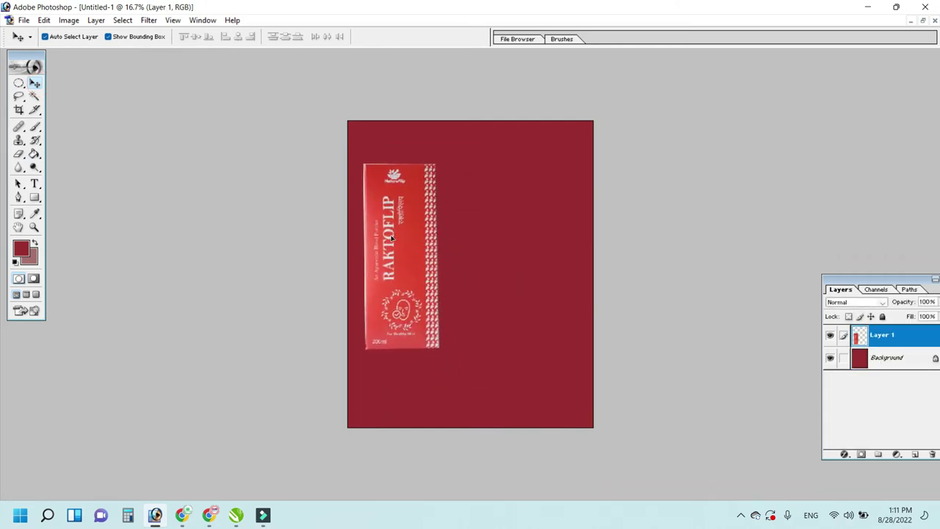
left_click_drag(435, 352, 463, 404)
key("Return")
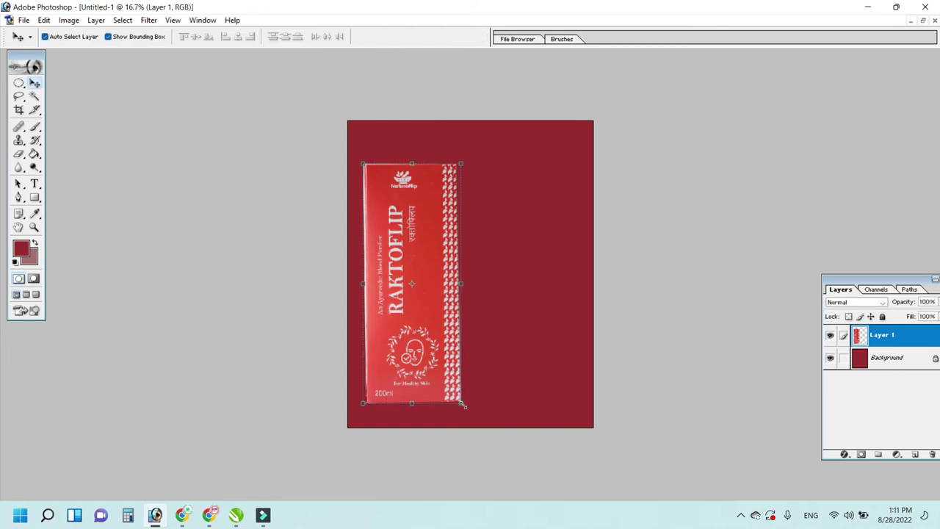
left_click(923, 21)
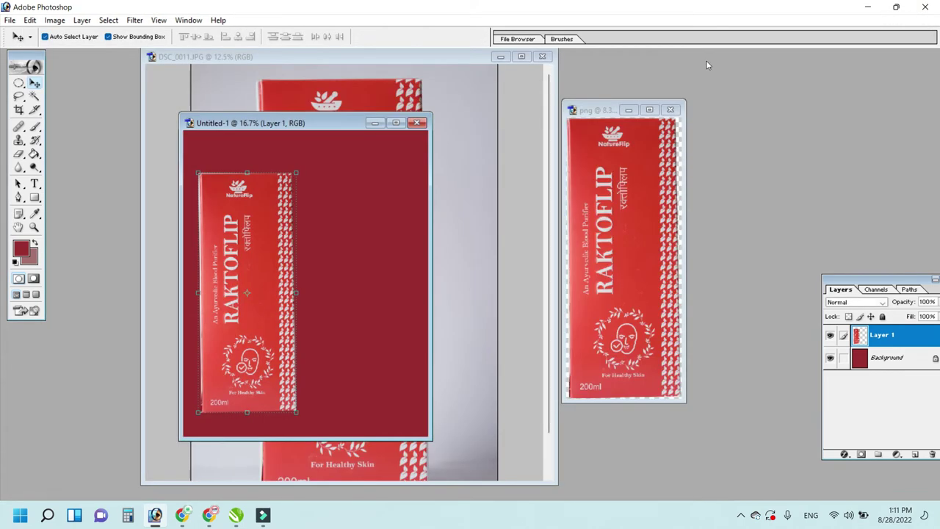
Close Untitled-1, DSC_0011, the png and All Product documents without saving
left_click(420, 122)
left_click(473, 200)
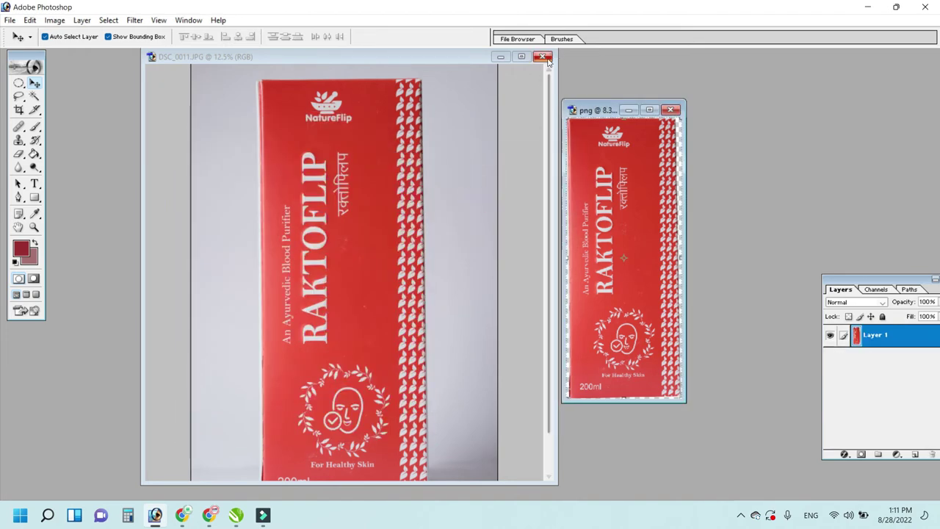
left_click(542, 57)
left_click(473, 198)
left_click(670, 110)
left_click(472, 198)
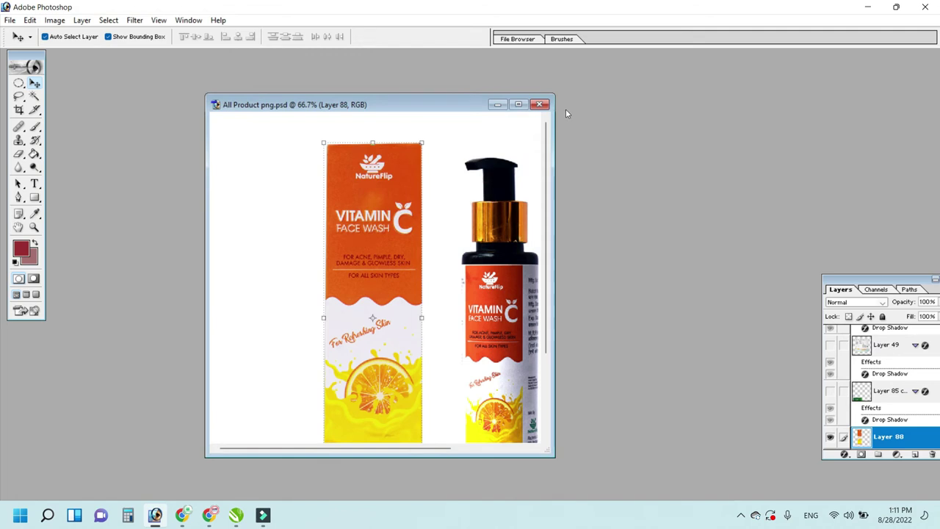
left_click(541, 104)
left_click(472, 198)
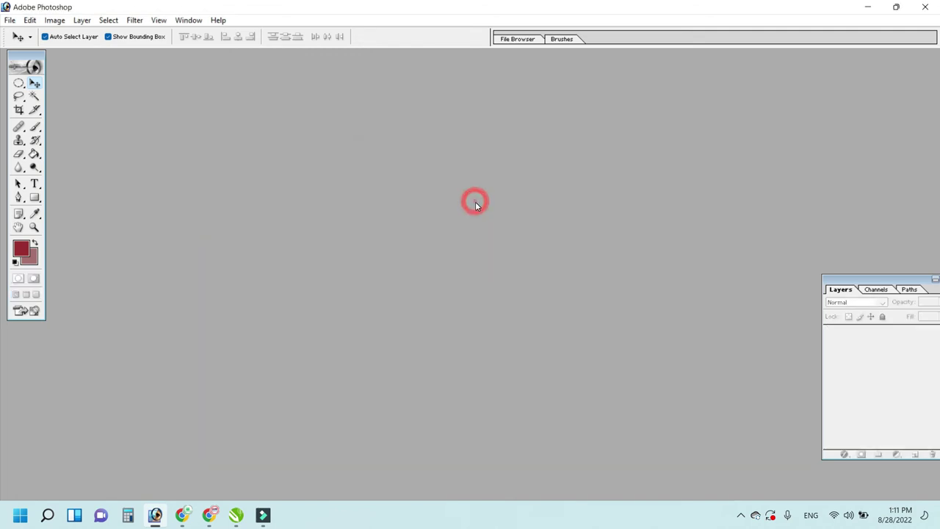
Open Orange_Shutterstock_600x600-600x600.jpeg from the Desktop, leaving its colour profile unmanaged
double_click(354, 168)
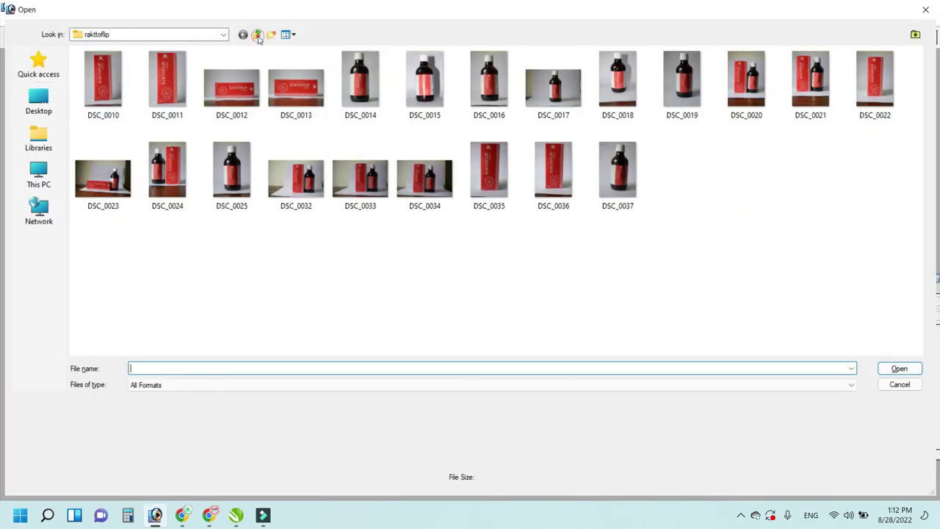
left_click(257, 35)
left_click(38, 102)
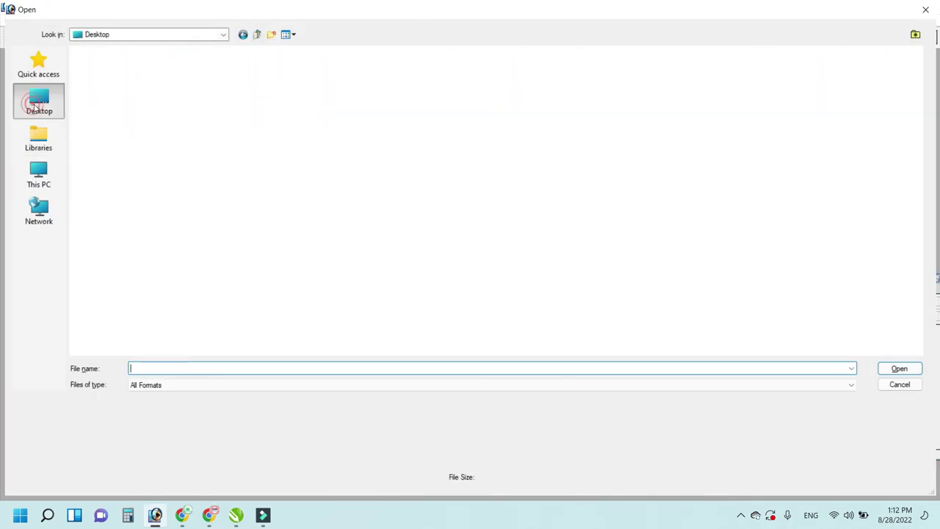
left_click(261, 92)
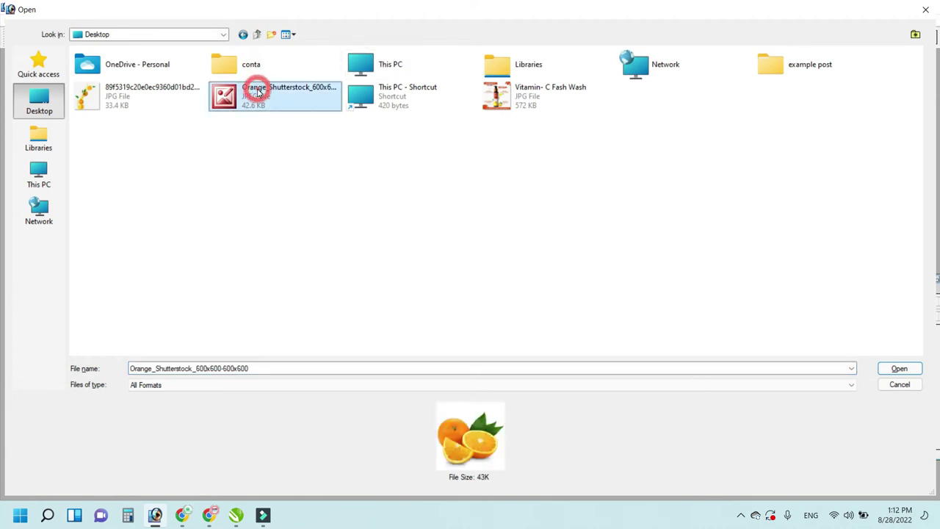
double_click(261, 91)
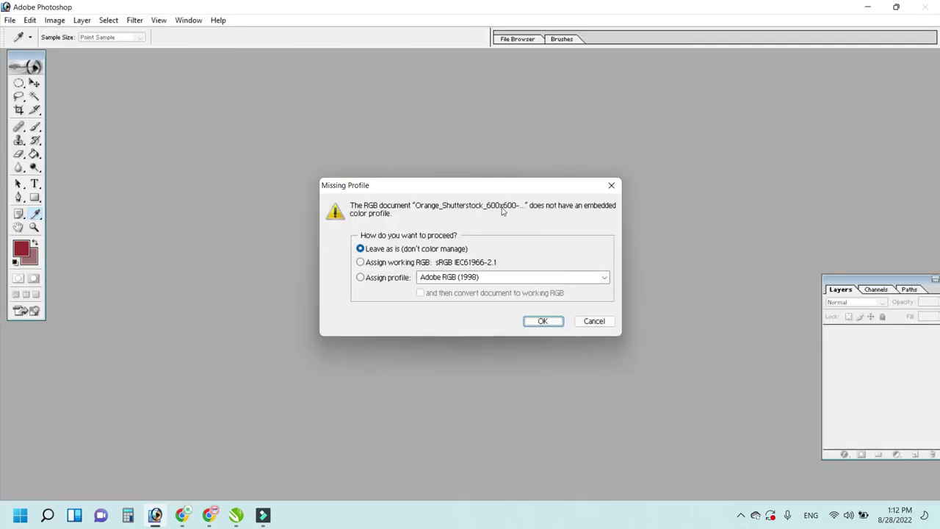
left_click(543, 321)
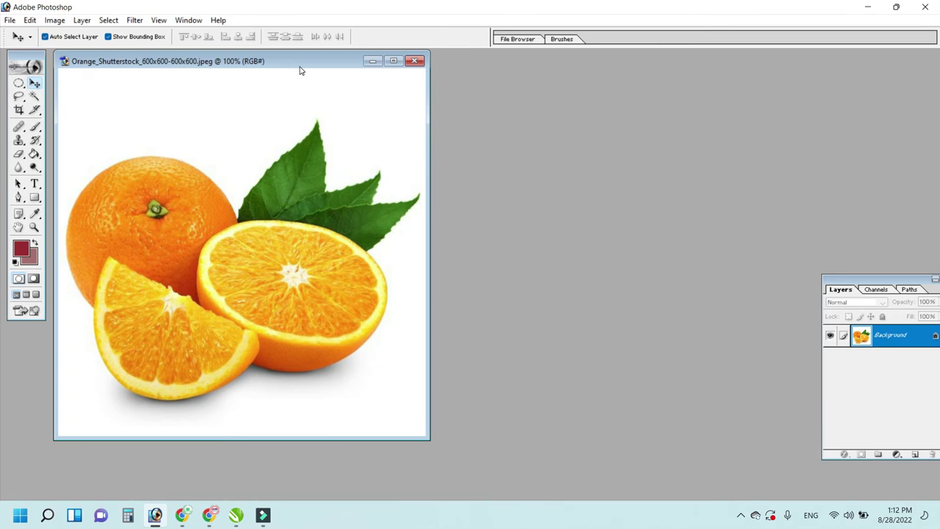
Convert the orange image's Background into Layer 0 and undo the accidental picture shift
left_click_drag(300, 63, 455, 91)
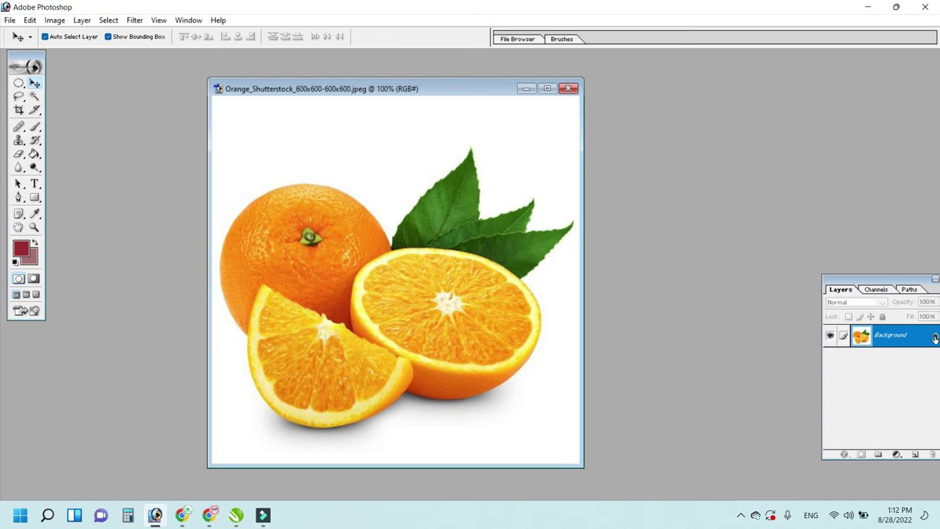
double_click(935, 337)
key("Return")
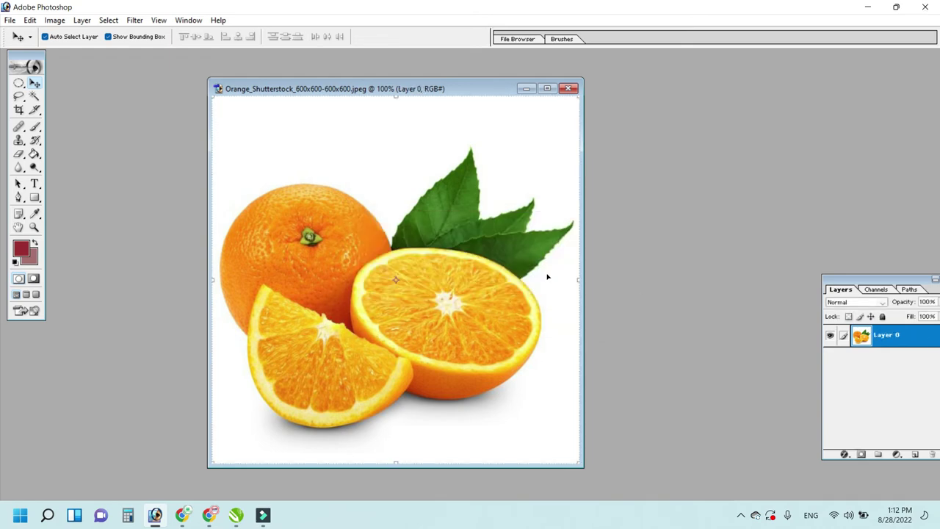
left_click_drag(434, 245, 425, 266)
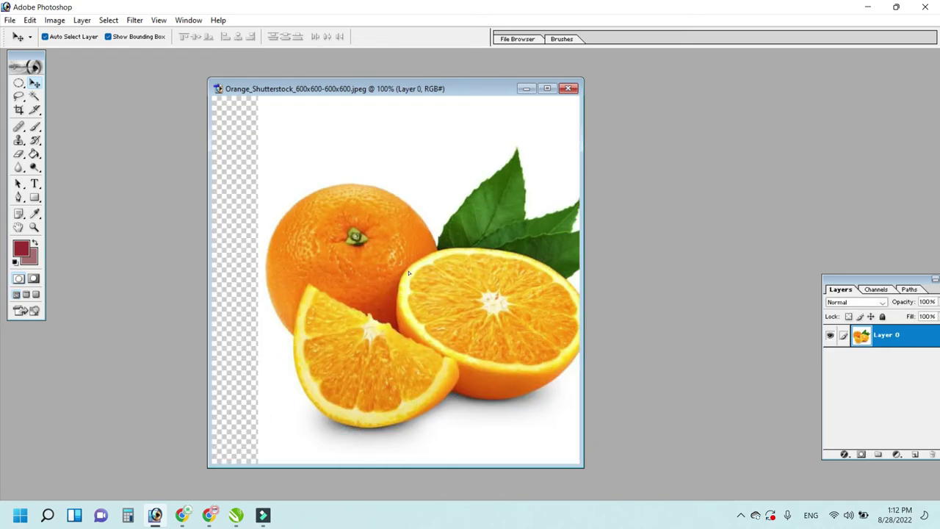
key("ctrl+z")
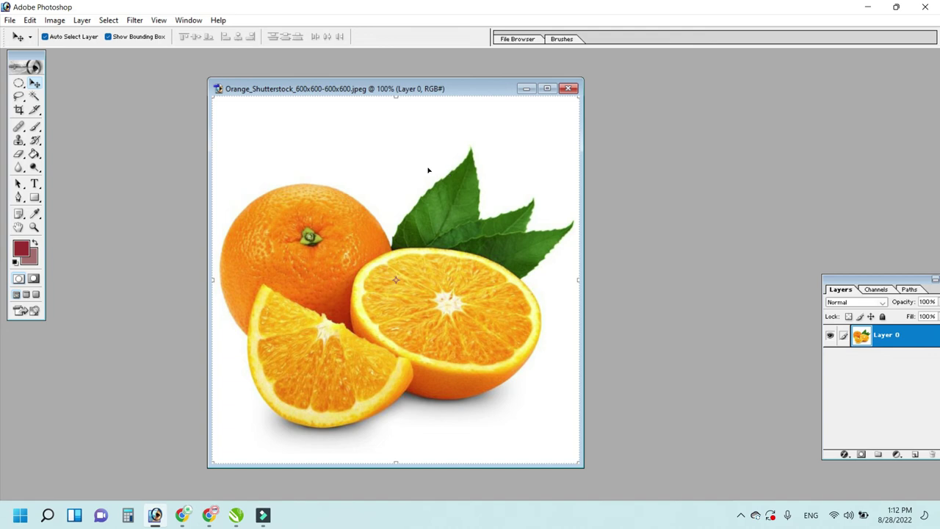
Magic Wand-select the white area around the oranges and delete it
left_click(34, 97)
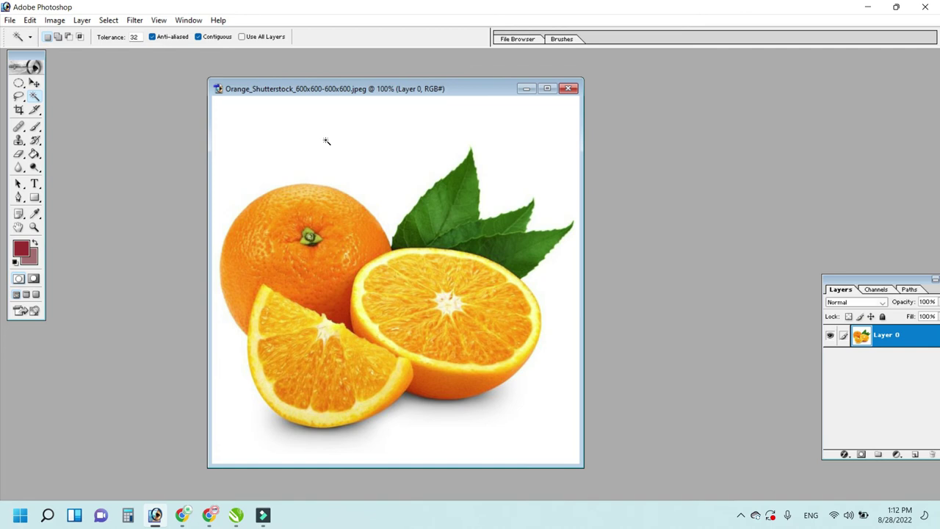
left_click(326, 140)
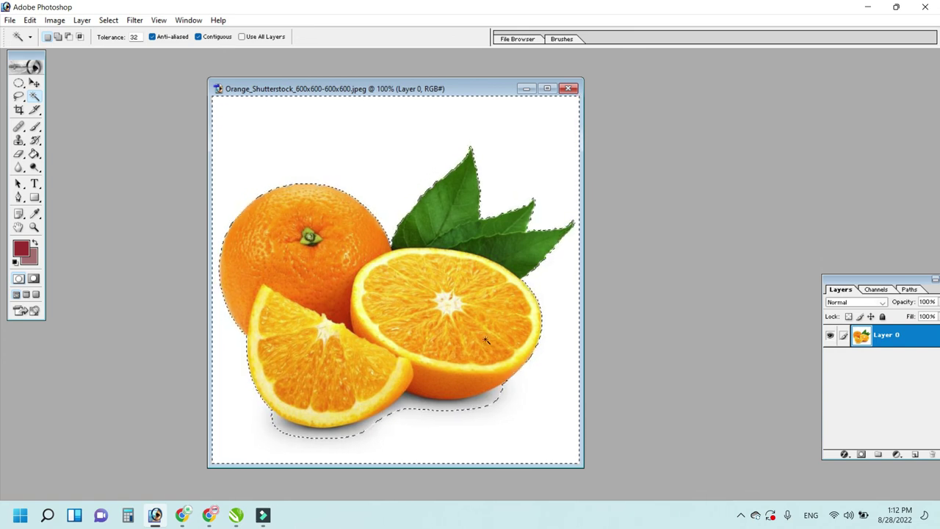
key("Delete")
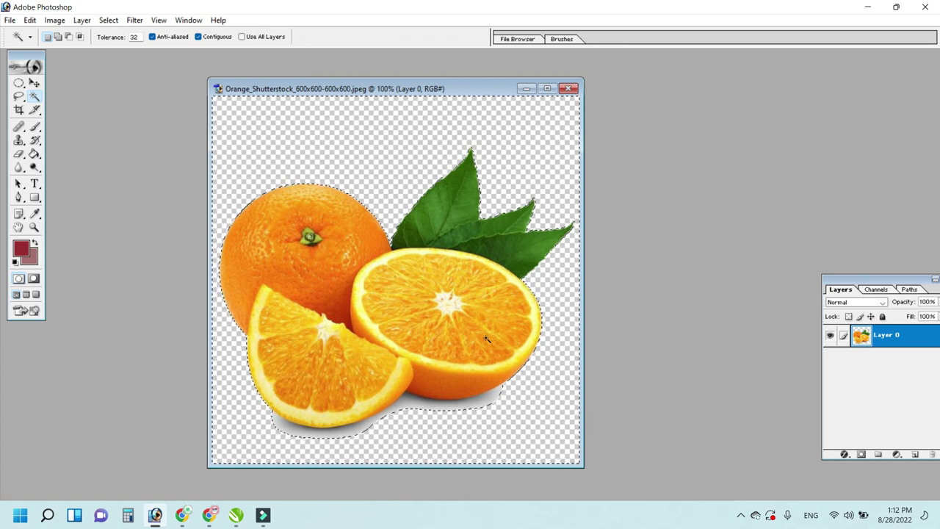
left_click(546, 88)
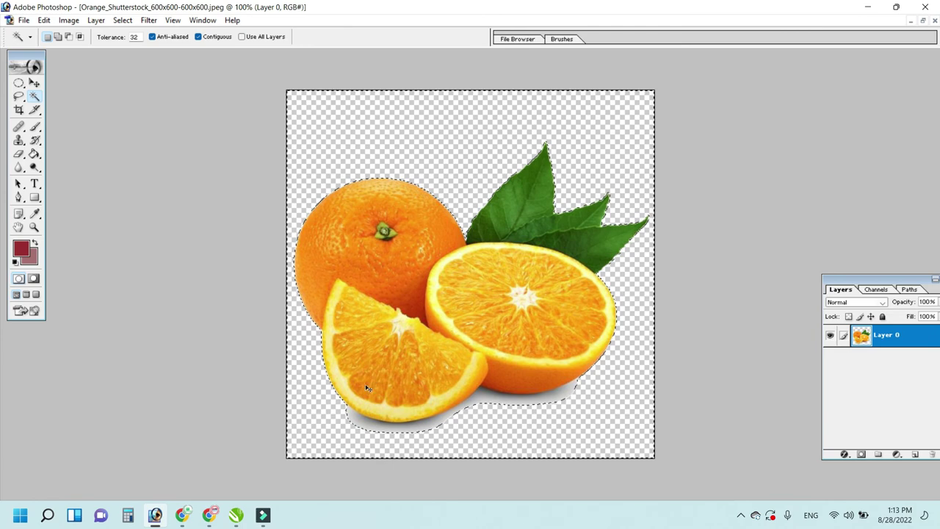
Zoom in and delete the grey shadow beneath the left orange slice
left_click_drag(311, 372, 660, 468)
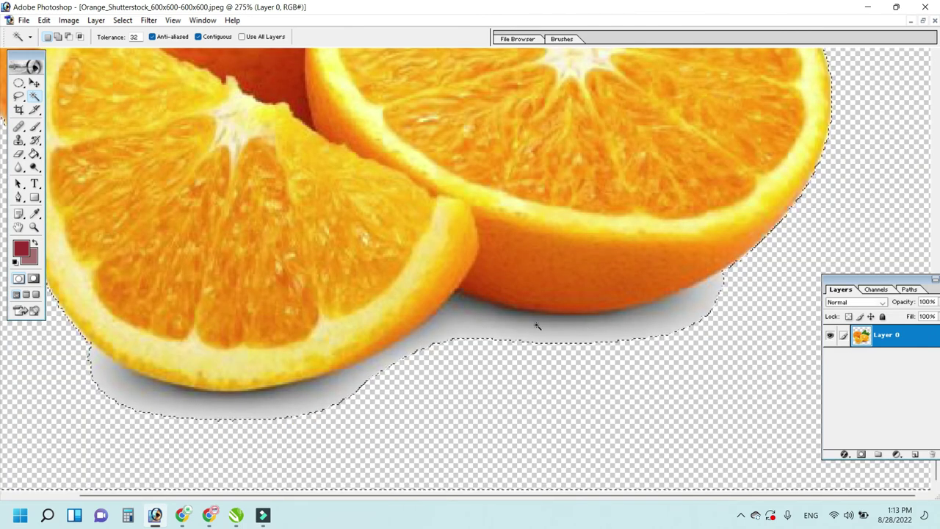
key("ctrl+d")
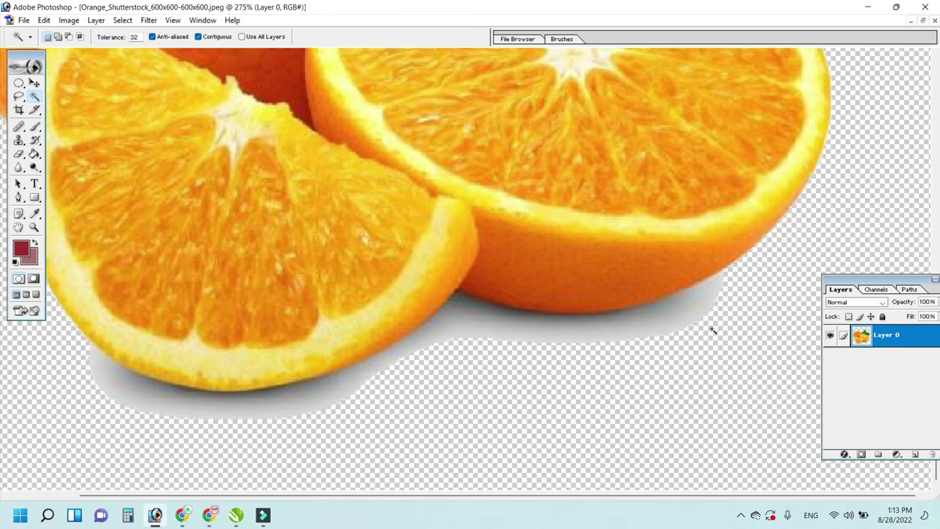
left_click(464, 314)
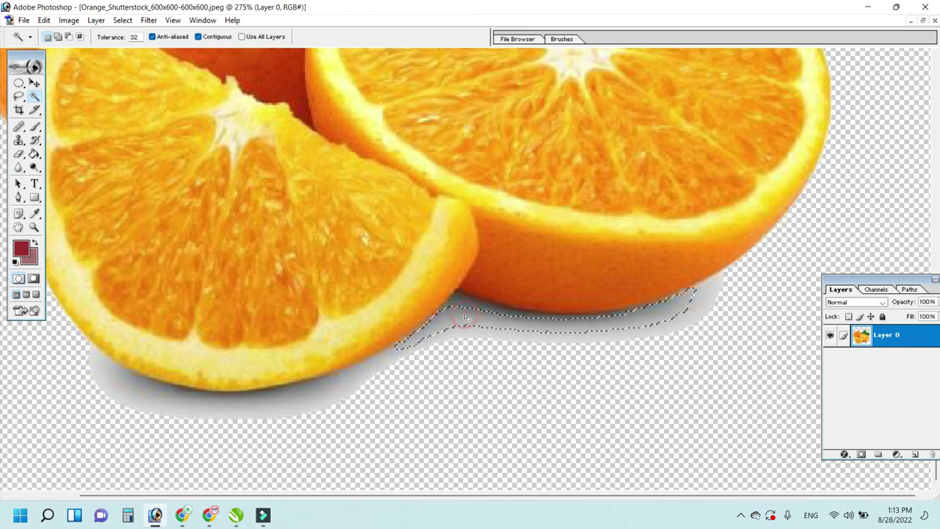
left_click(373, 371, "shift")
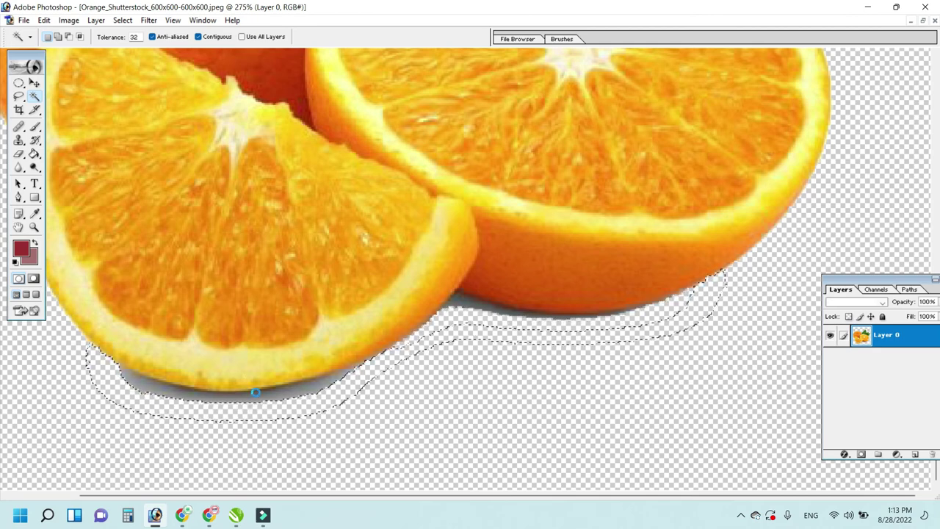
left_click(145, 385)
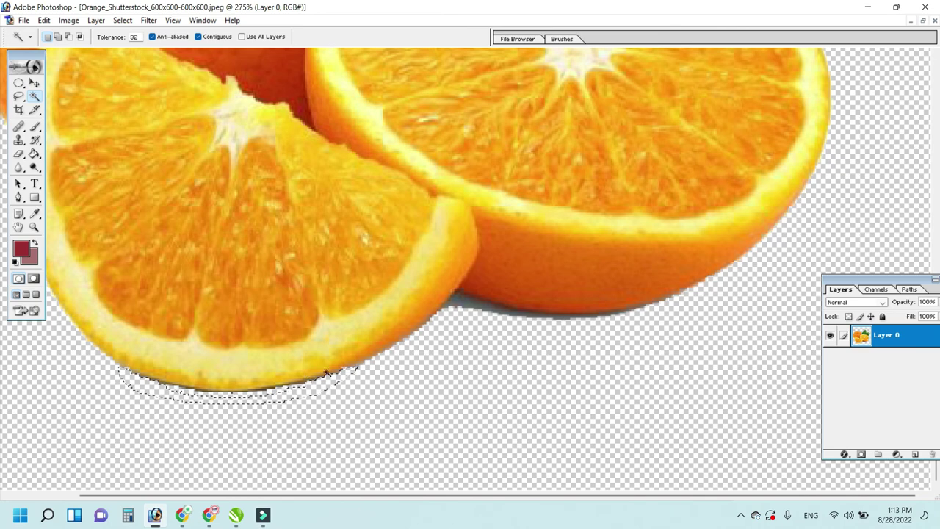
key("Delete")
Delete the remaining shadow under the right orange, then zoom out
left_click(505, 315)
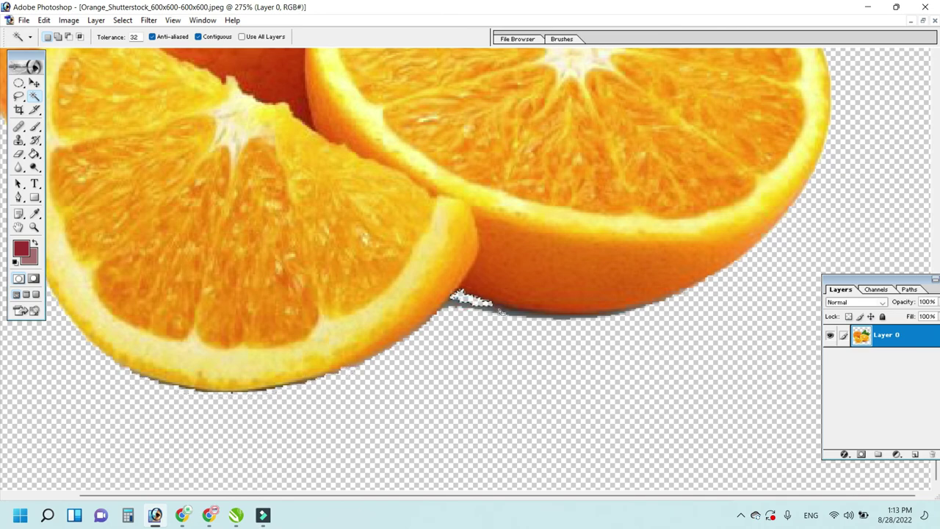
left_click(505, 316, "shift")
key("Delete")
left_click(451, 307)
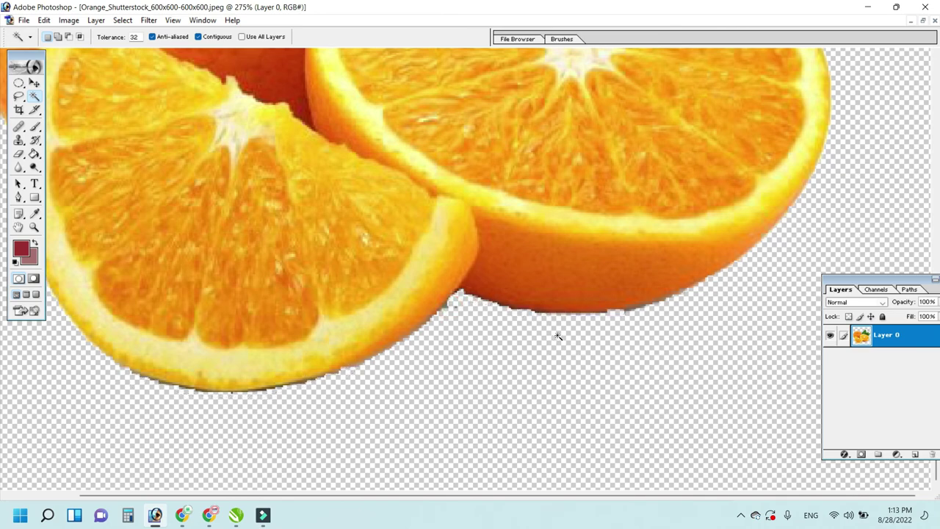
key("ctrl+minus")
key("ctrl+minus")
key("ctrl+minus")
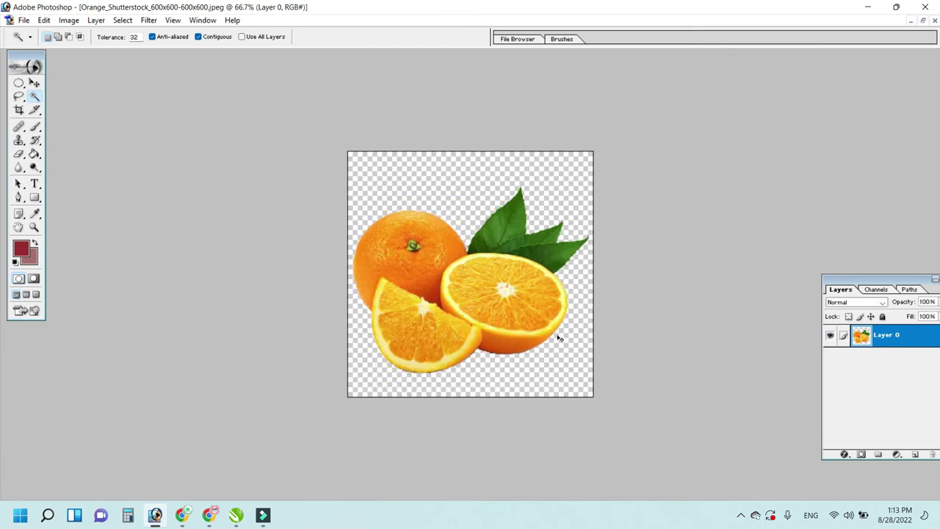
Nudge the oranges slightly up and right on their canvas
left_click(35, 83)
mouse_move(497, 309)
left_mouse_down()
mouse_move(508, 291)
mouse_move(500, 288)
left_mouse_up()
left_click(923, 20)
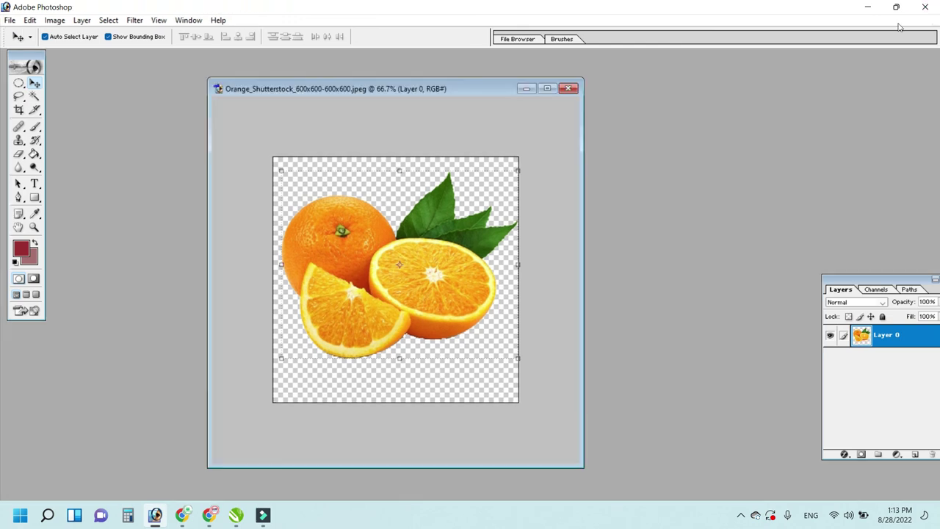
Create a new 1024 x 768 document at 300 resolution filled with the background colour
key("ctrl+n")
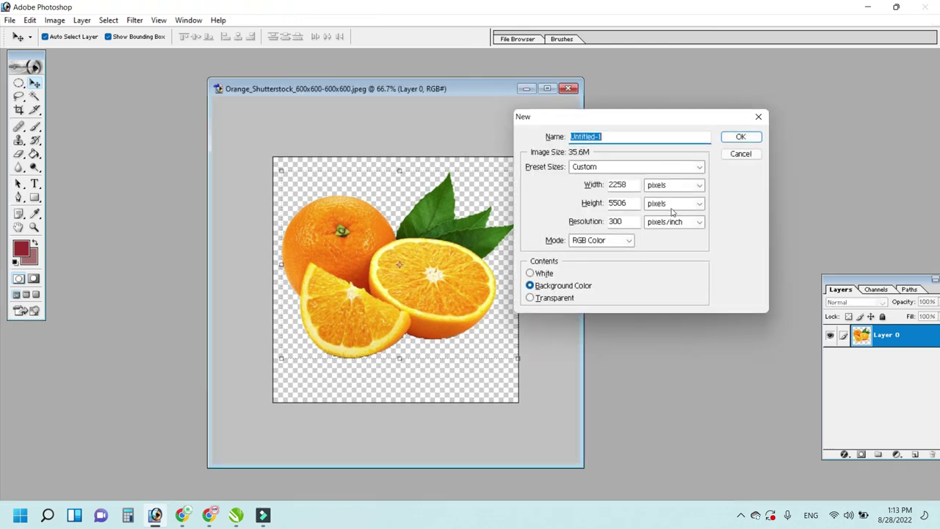
left_click(623, 166)
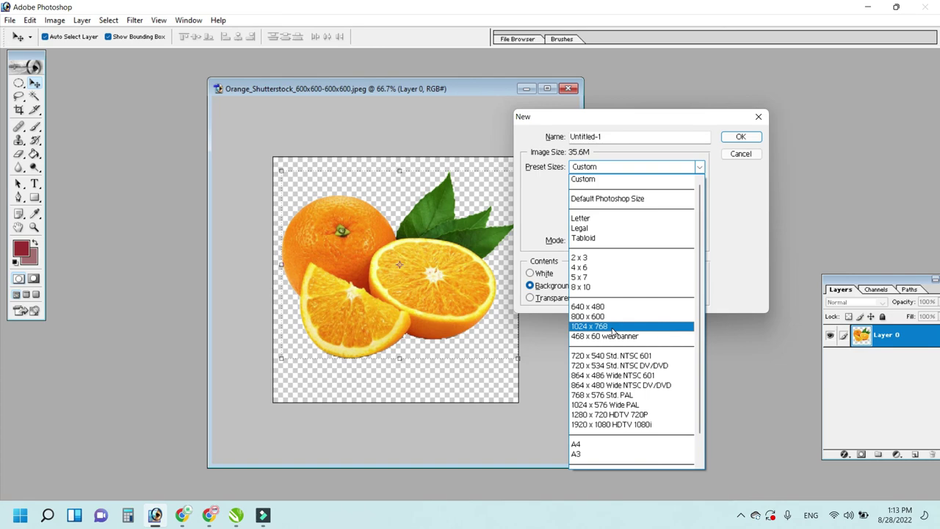
left_click(611, 327)
double_click(621, 221)
type("300")
left_click(740, 137)
left_click_drag(291, 60, 608, 119)
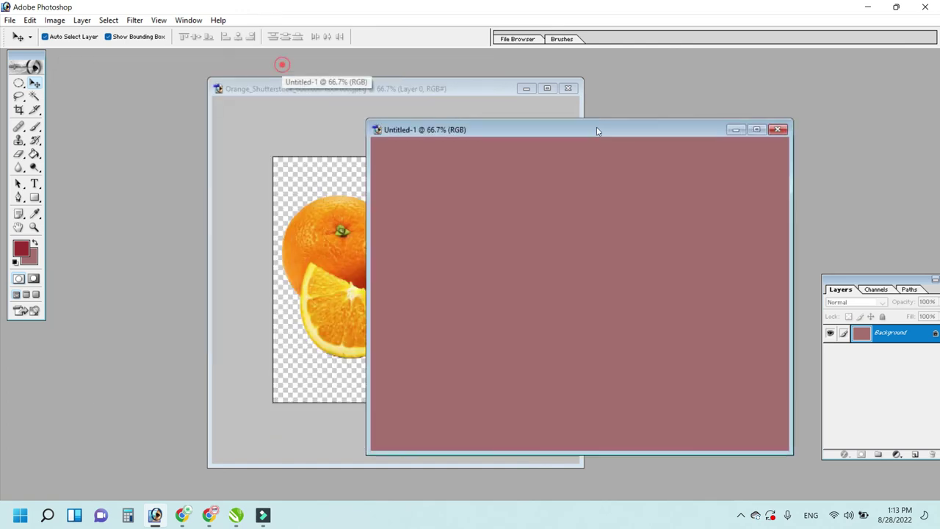
Drag the cut-out oranges onto Untitled-1 and position them near the centre
left_click(325, 235)
mouse_move(355, 233)
left_mouse_down()
mouse_move(722, 259)
mouse_move(575, 296)
mouse_move(479, 346)
left_mouse_up()
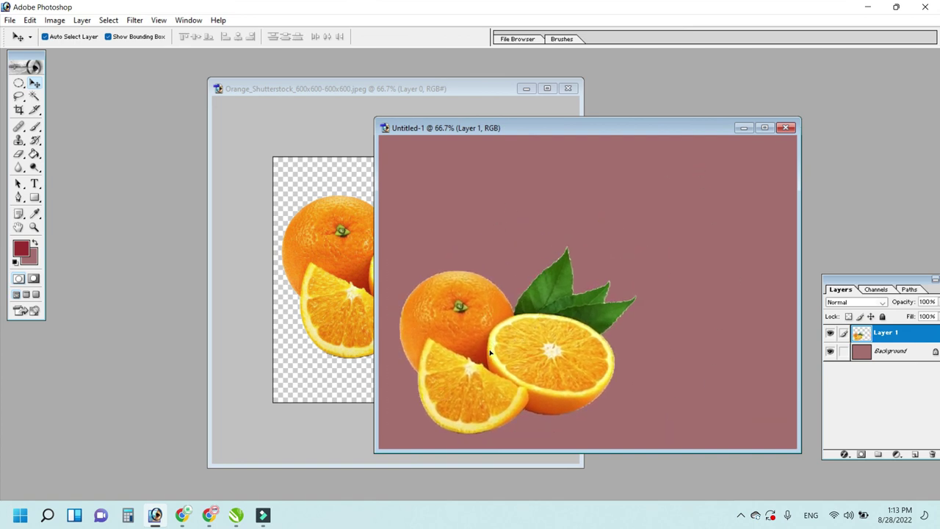
left_click_drag(478, 357, 484, 367)
left_click_drag(546, 348, 560, 319)
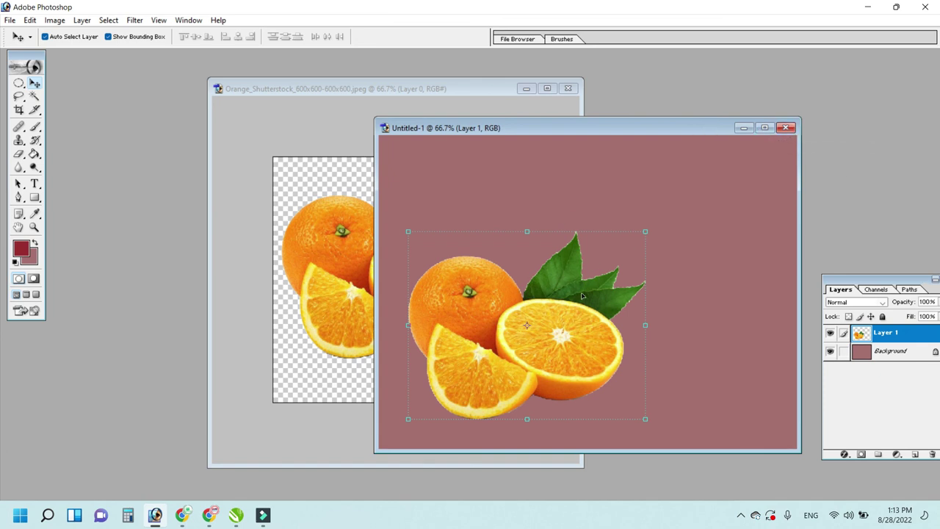
Arrange the orange image and Untitled-1 windows side by side
left_click_drag(593, 132, 645, 103)
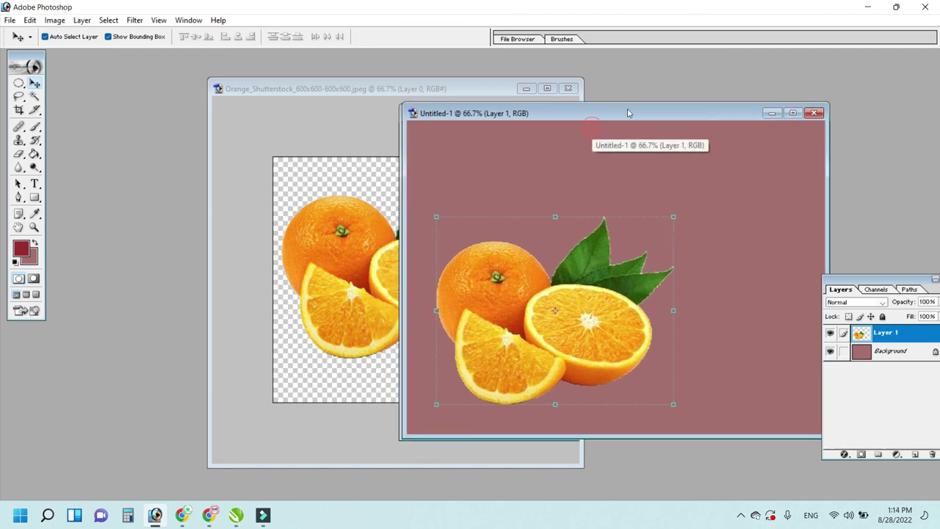
left_click(376, 88)
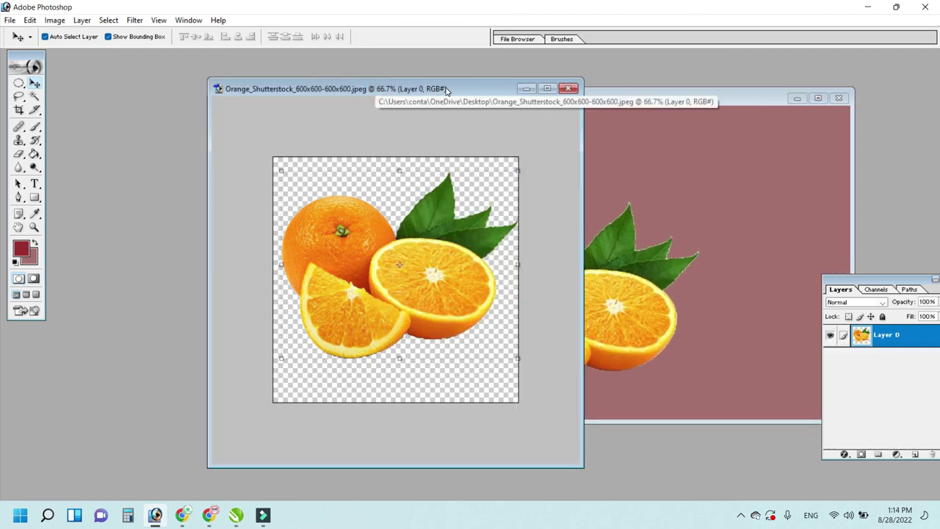
left_click_drag(413, 88, 298, 83)
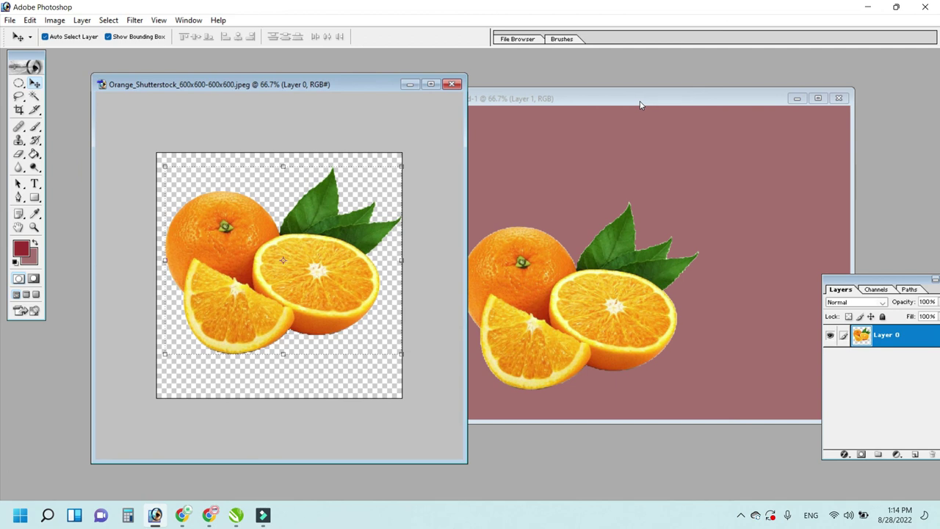
left_click(640, 97)
left_click_drag(640, 98, 673, 88)
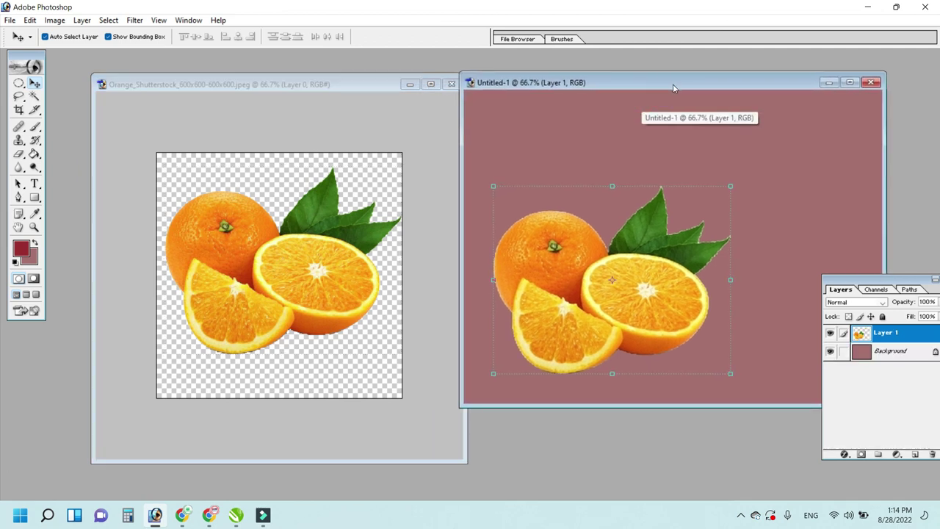